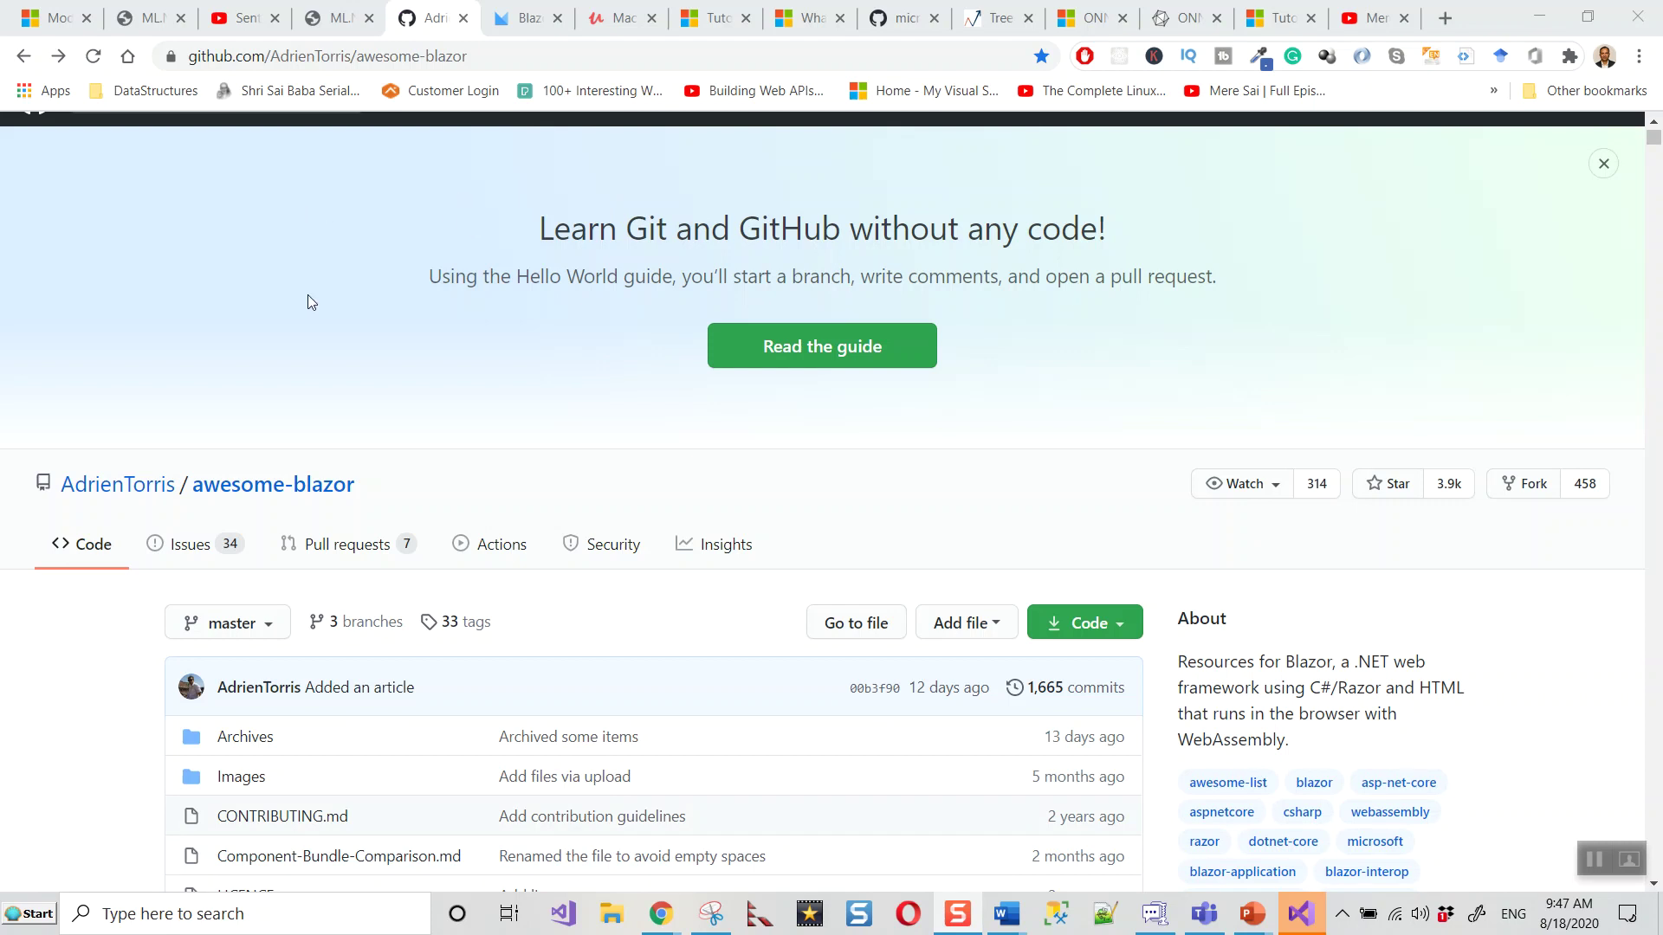
pyautogui.scroll(1, 308, 295)
pyautogui.scroll(-2, 324, 297)
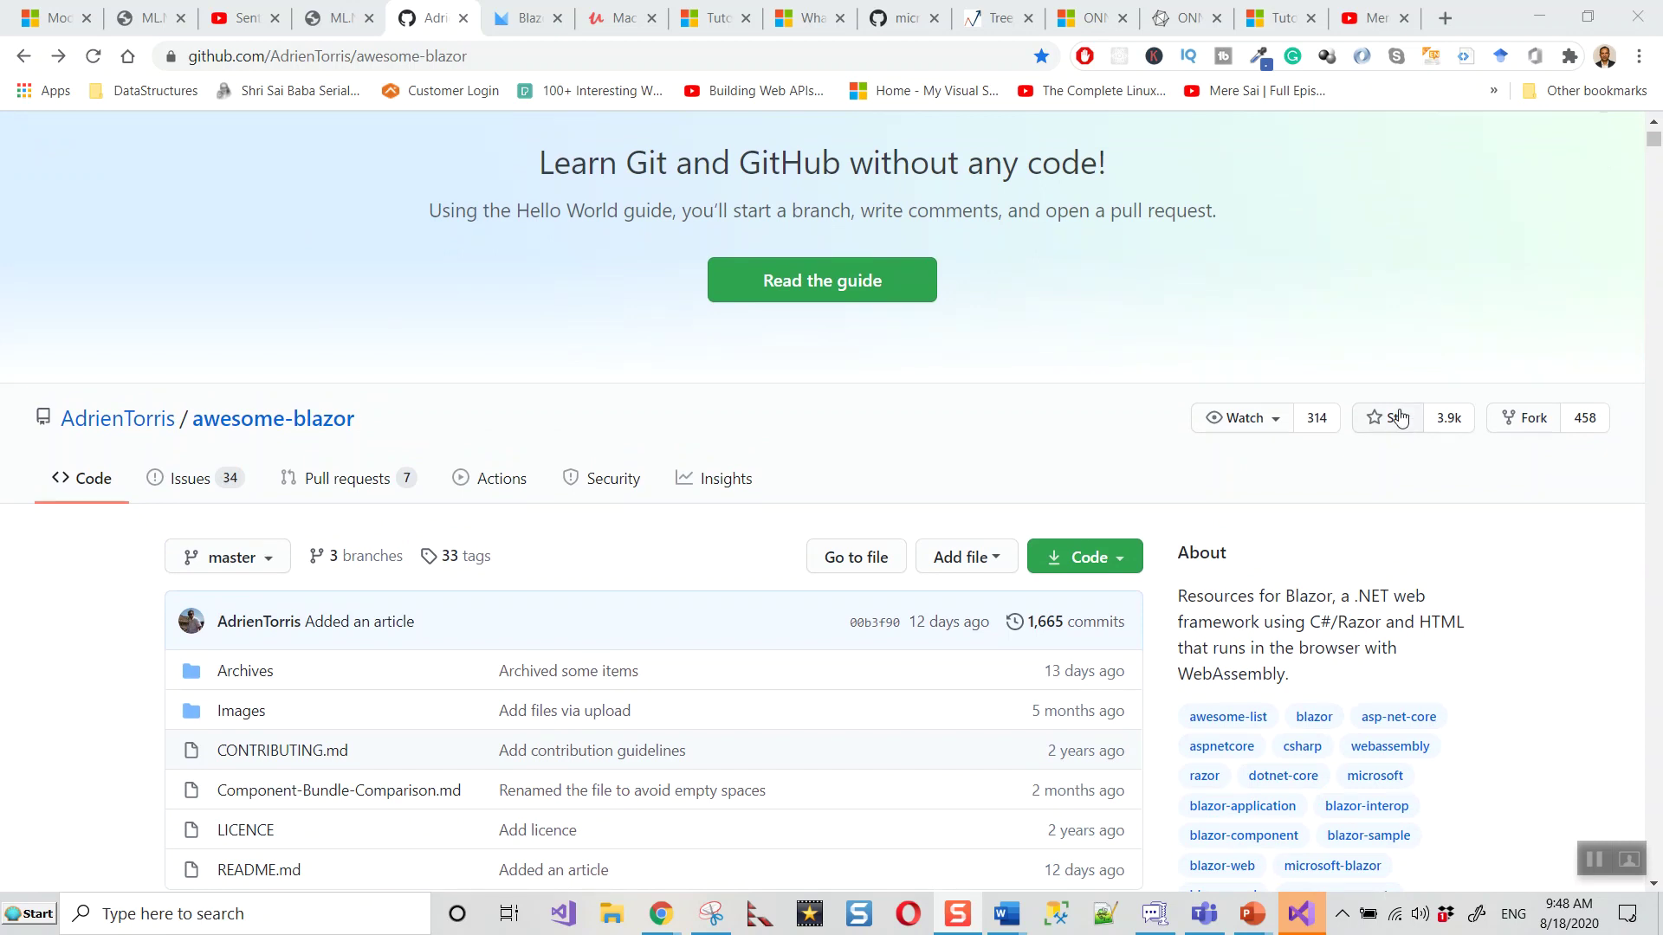
pyautogui.moveTo(118, 483)
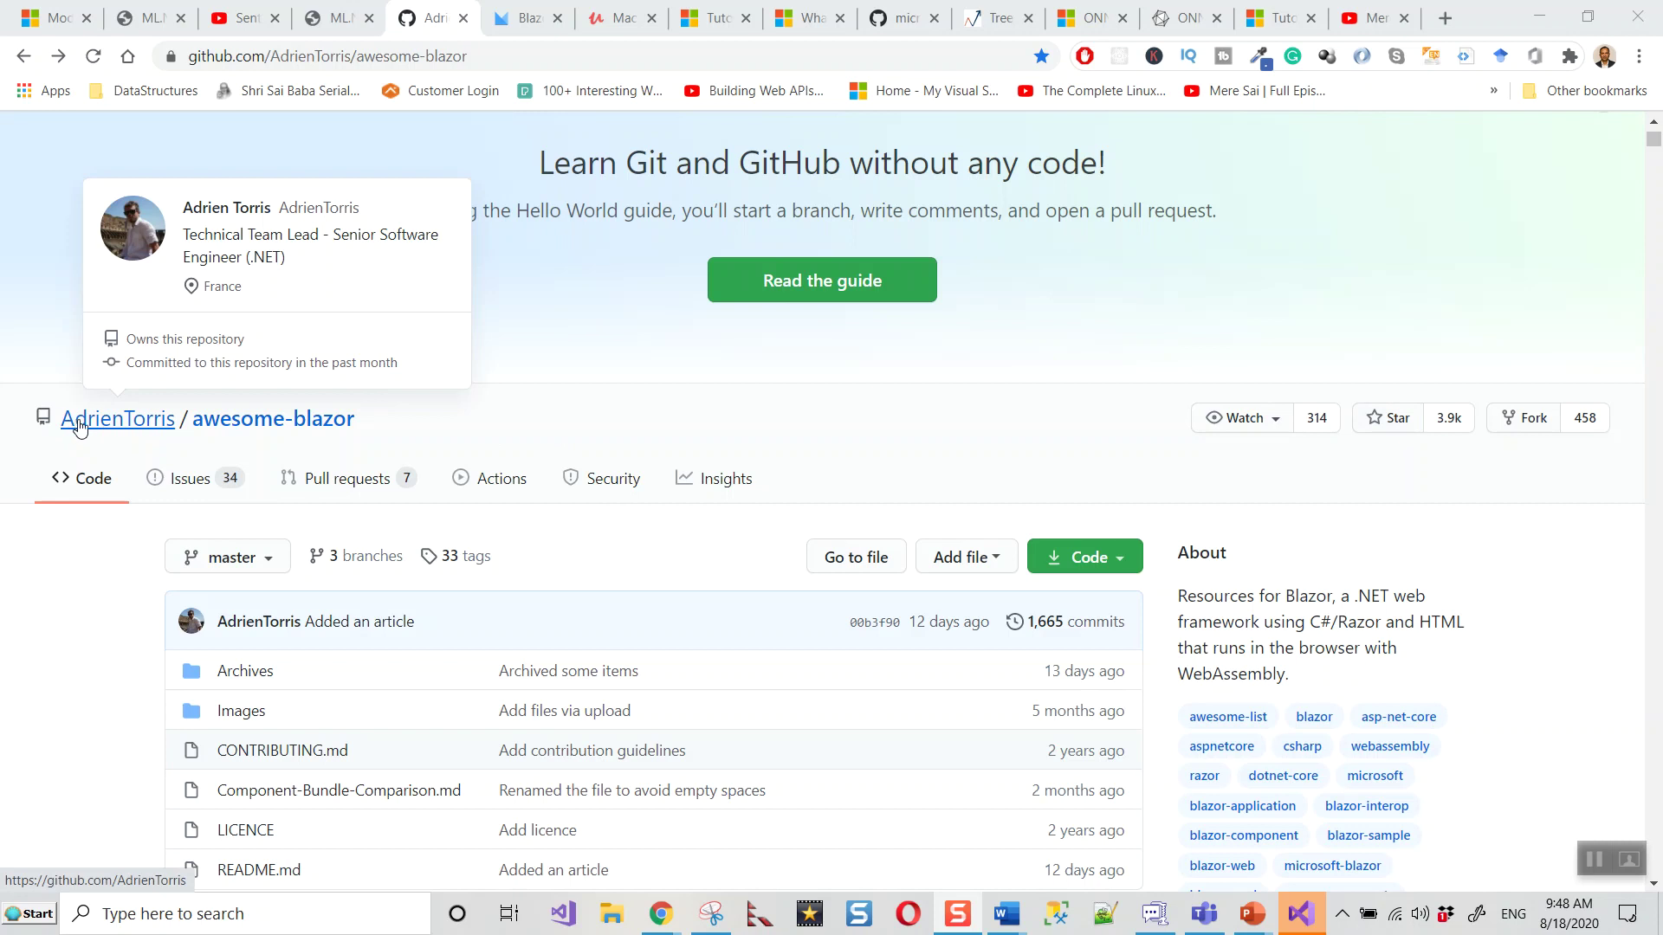
# Visit the repository owner's profile, return to awesome-blazor, and open the DevOps and Docker Blazor course
pyautogui.click(129, 422)
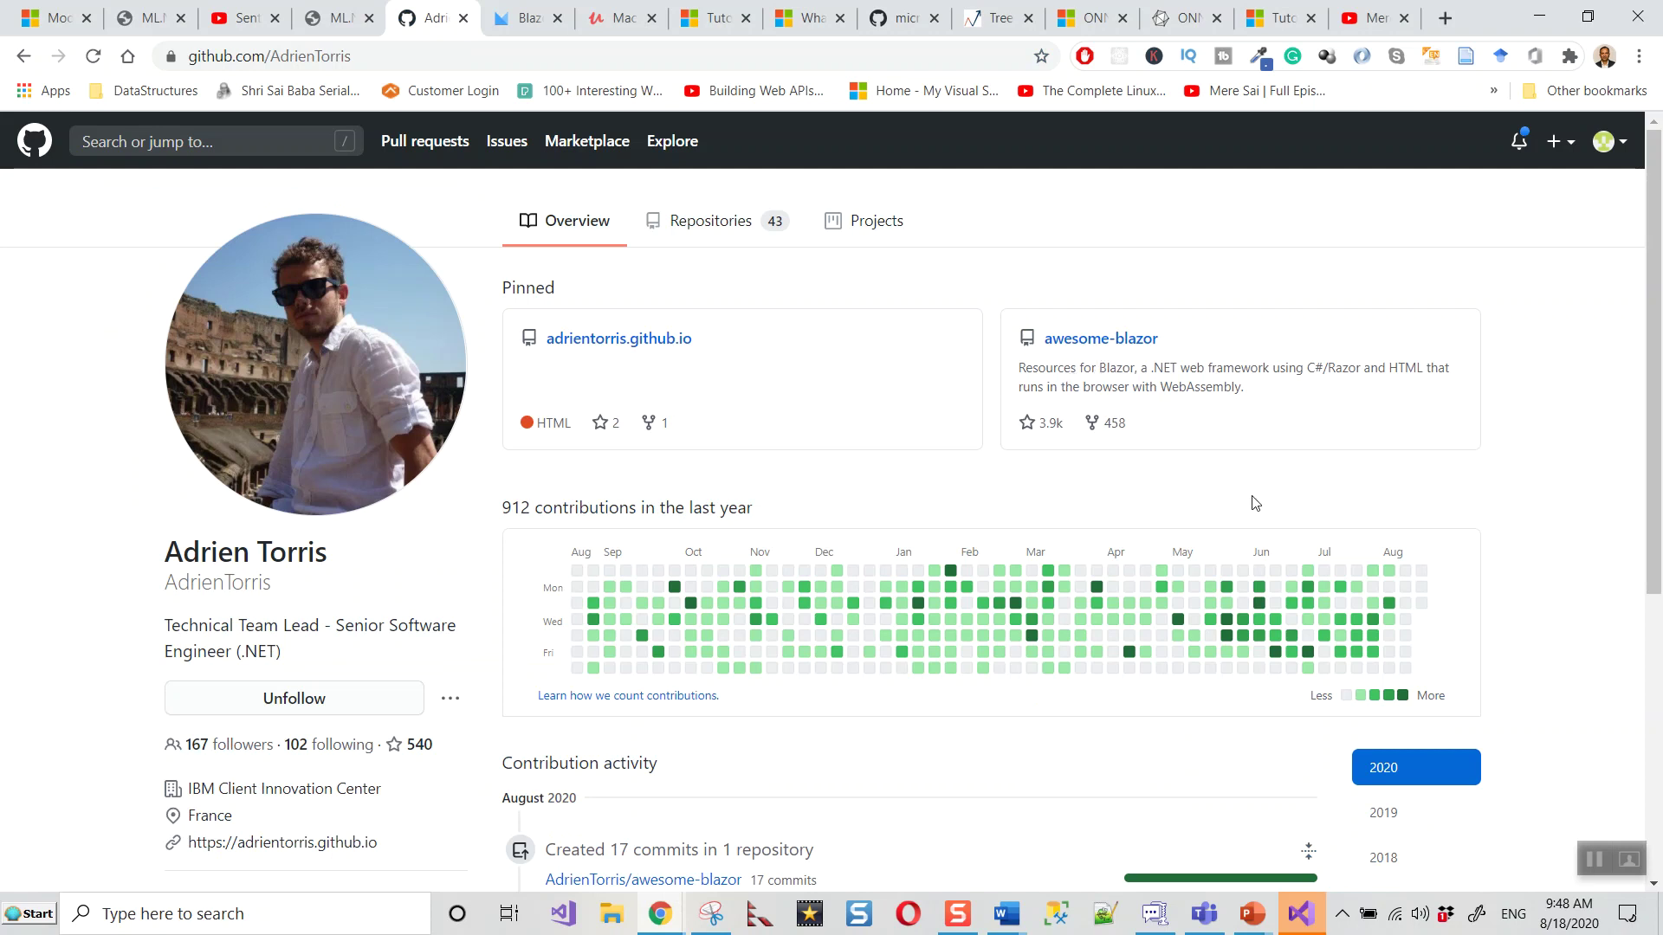
pyautogui.scroll(-1, 1318, 499)
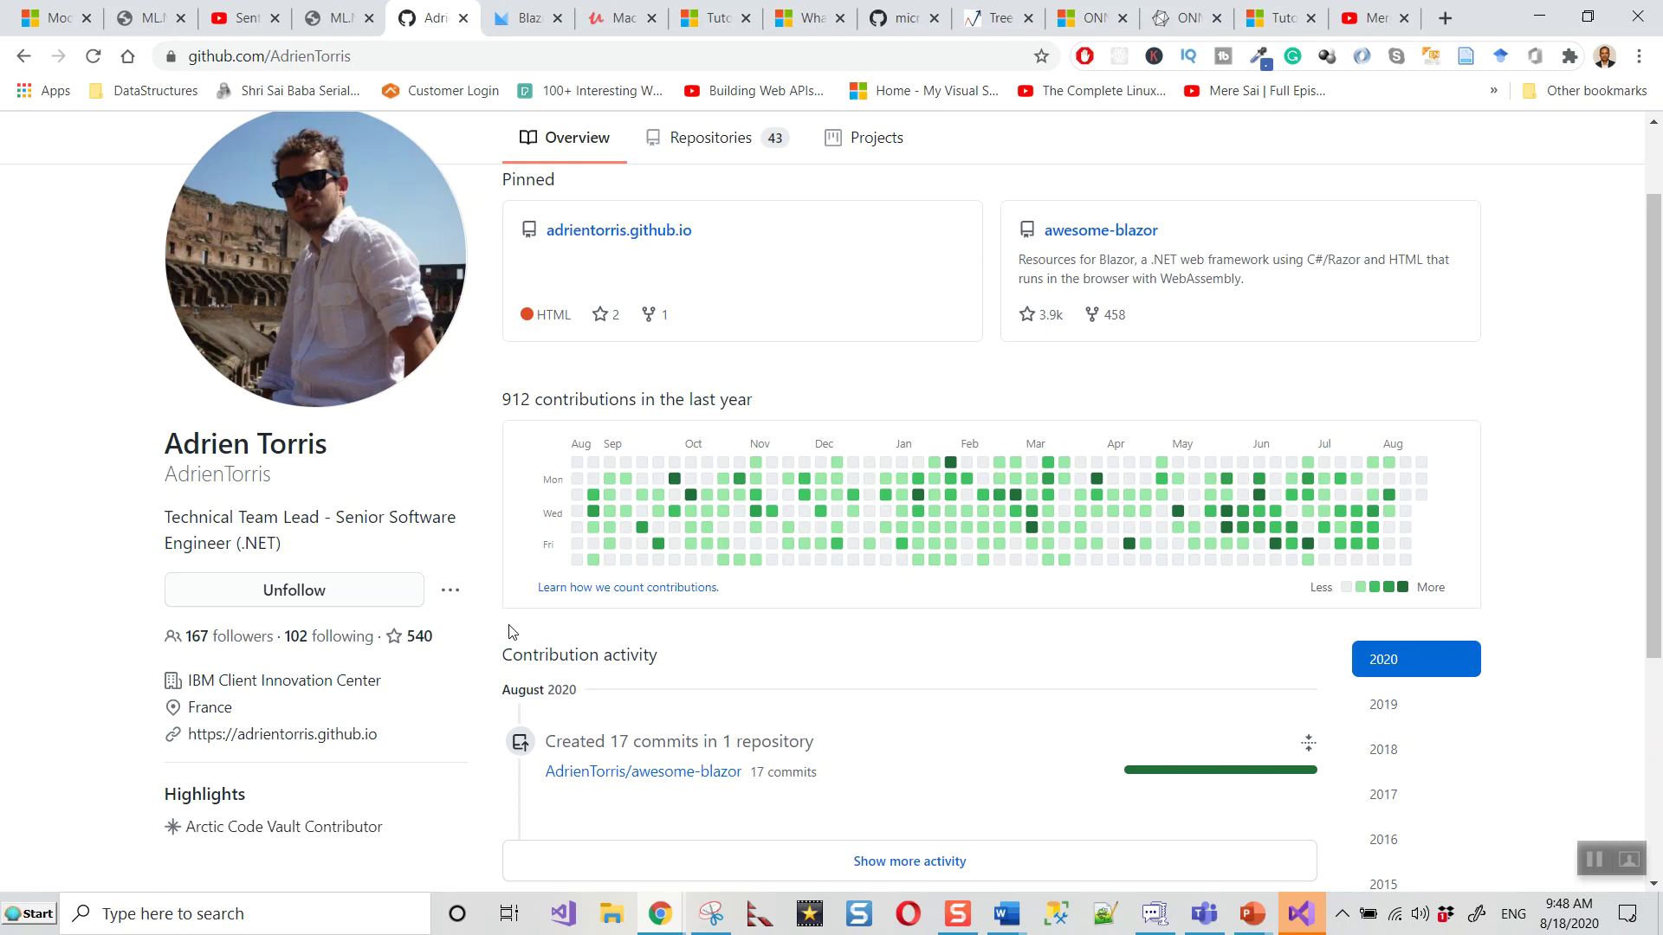
pyautogui.scroll(-2, 292, 525)
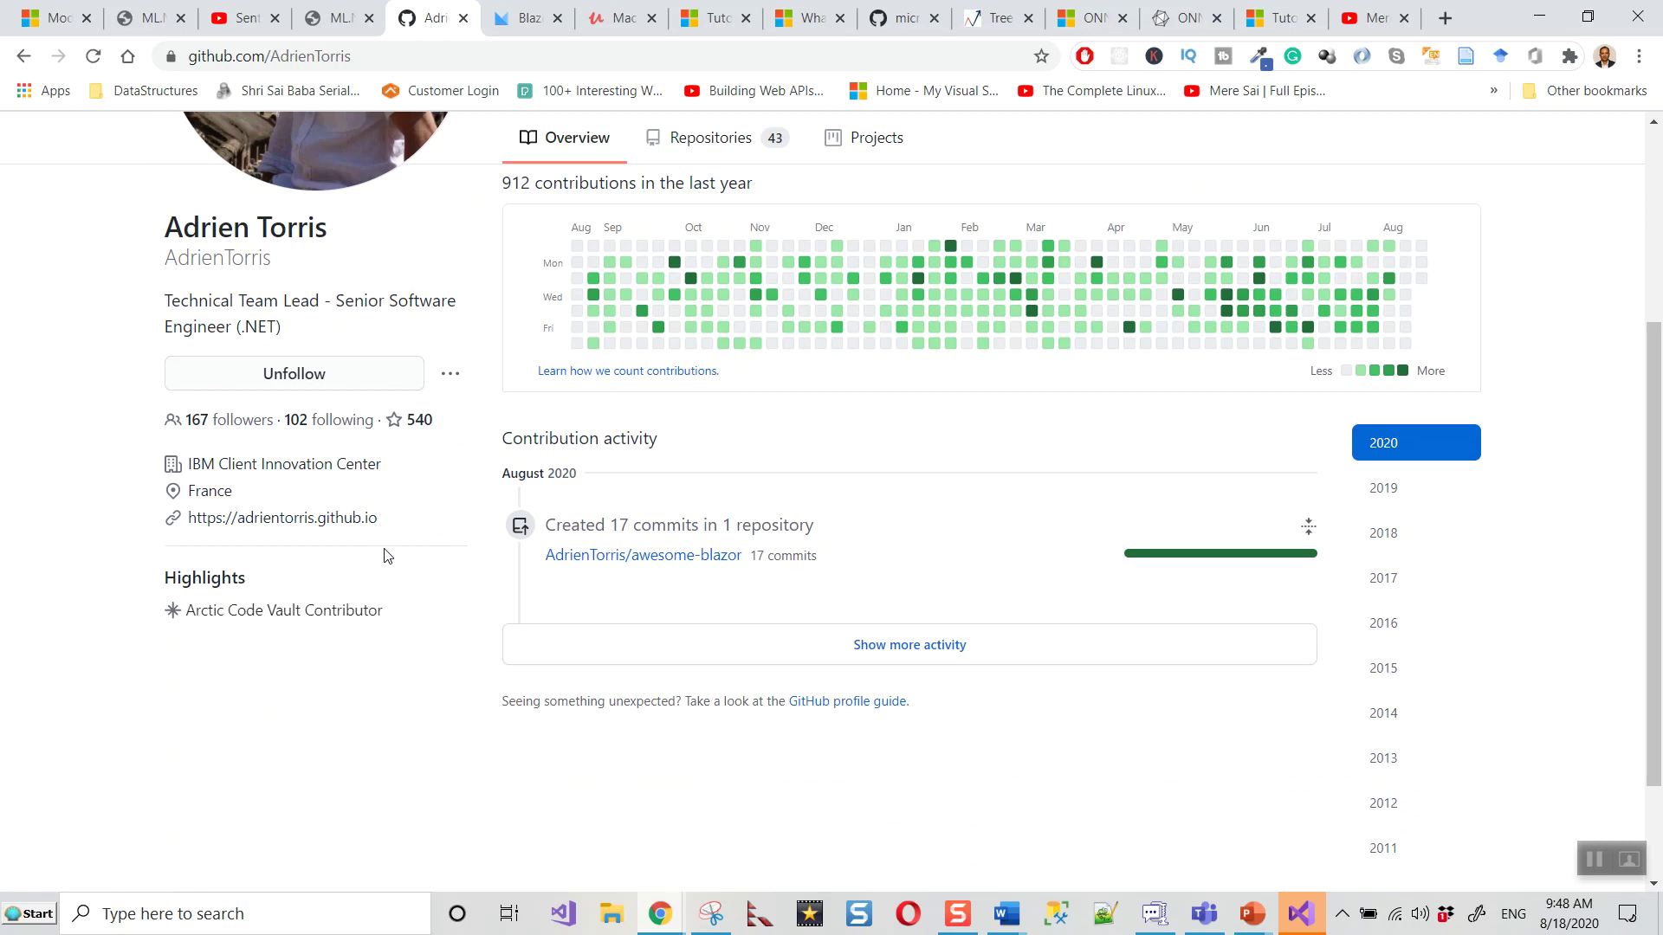
pyautogui.scroll(2, 386, 555)
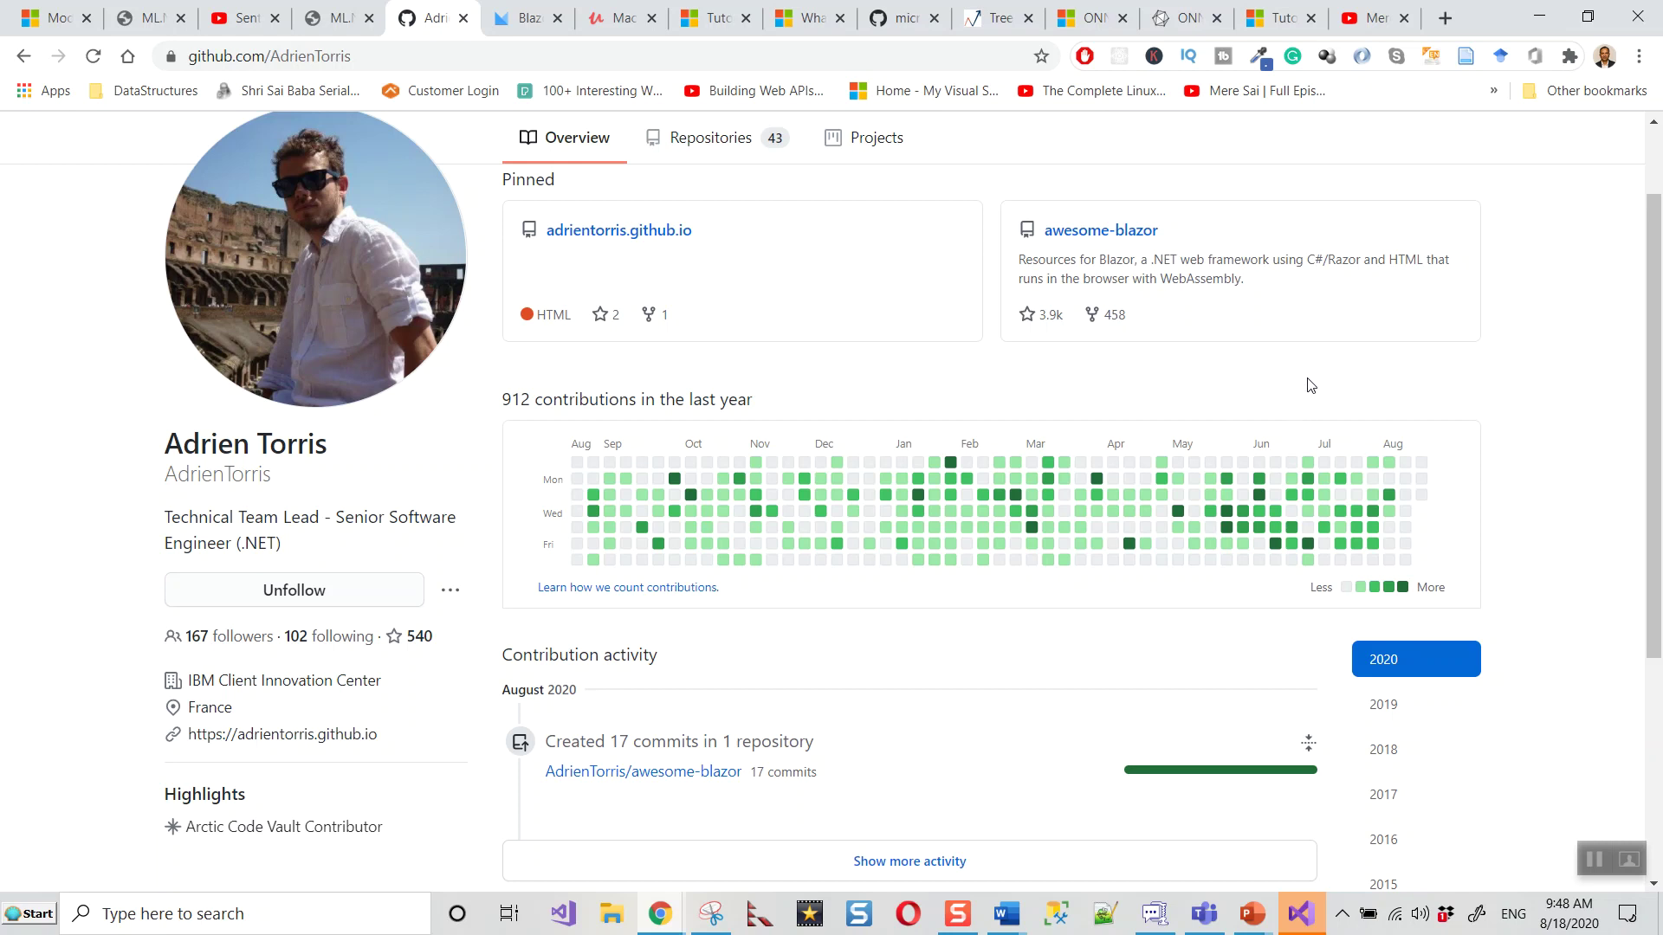
pyautogui.click(26, 56)
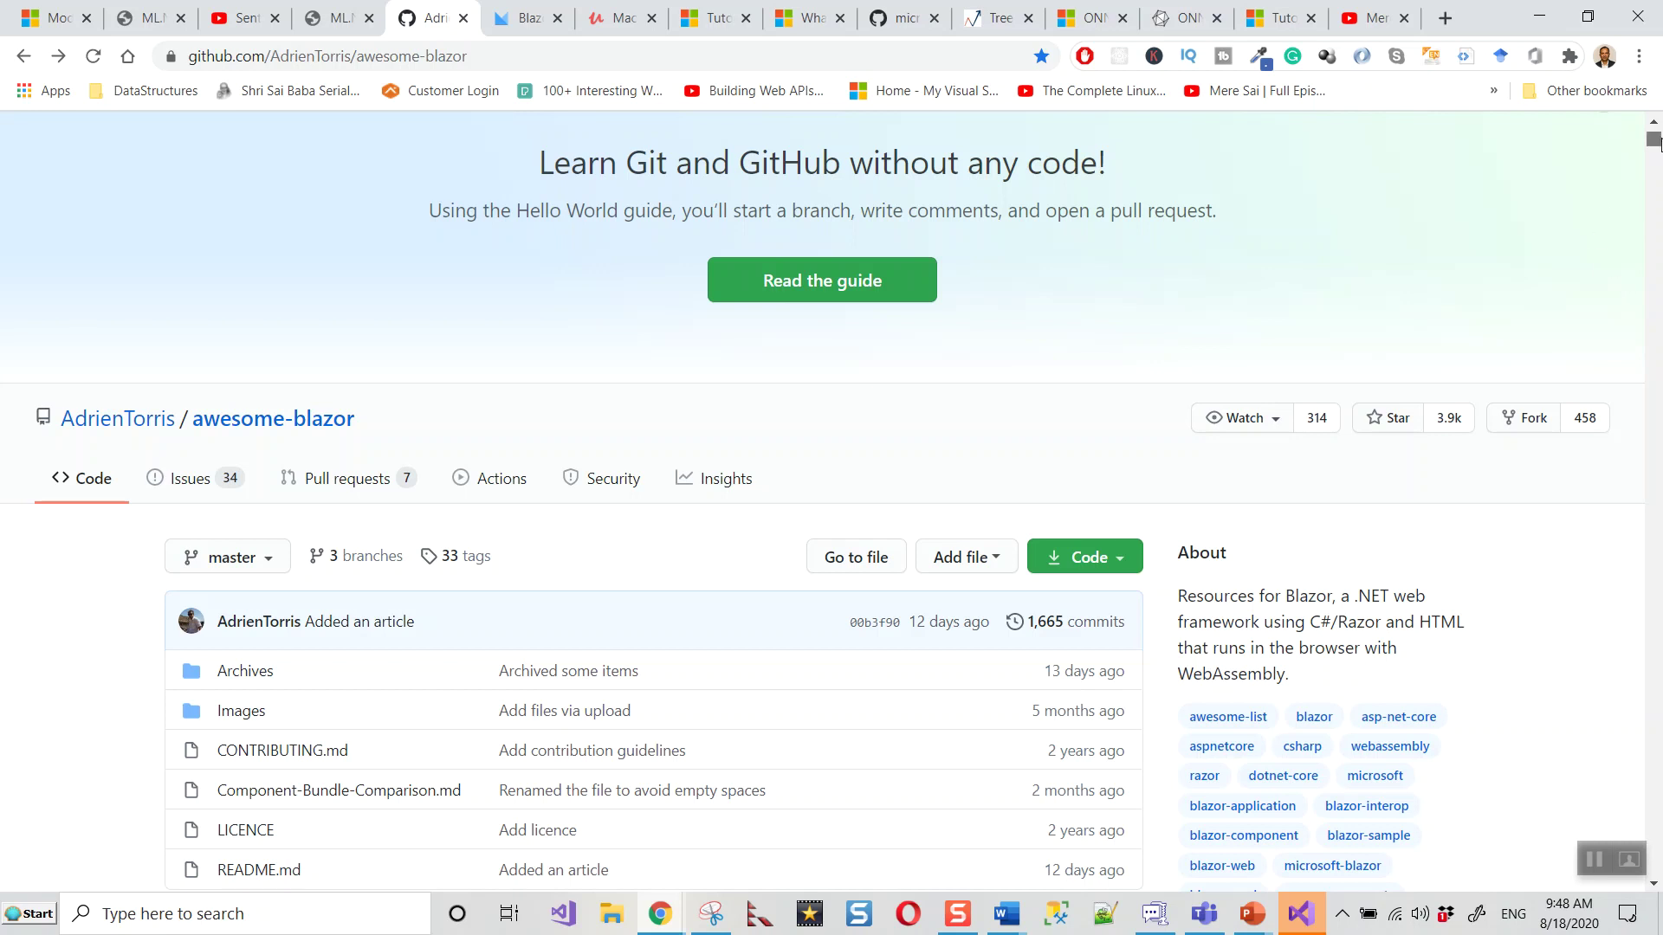
pyautogui.moveTo(1652, 139); pyautogui.dragTo(1653, 177)
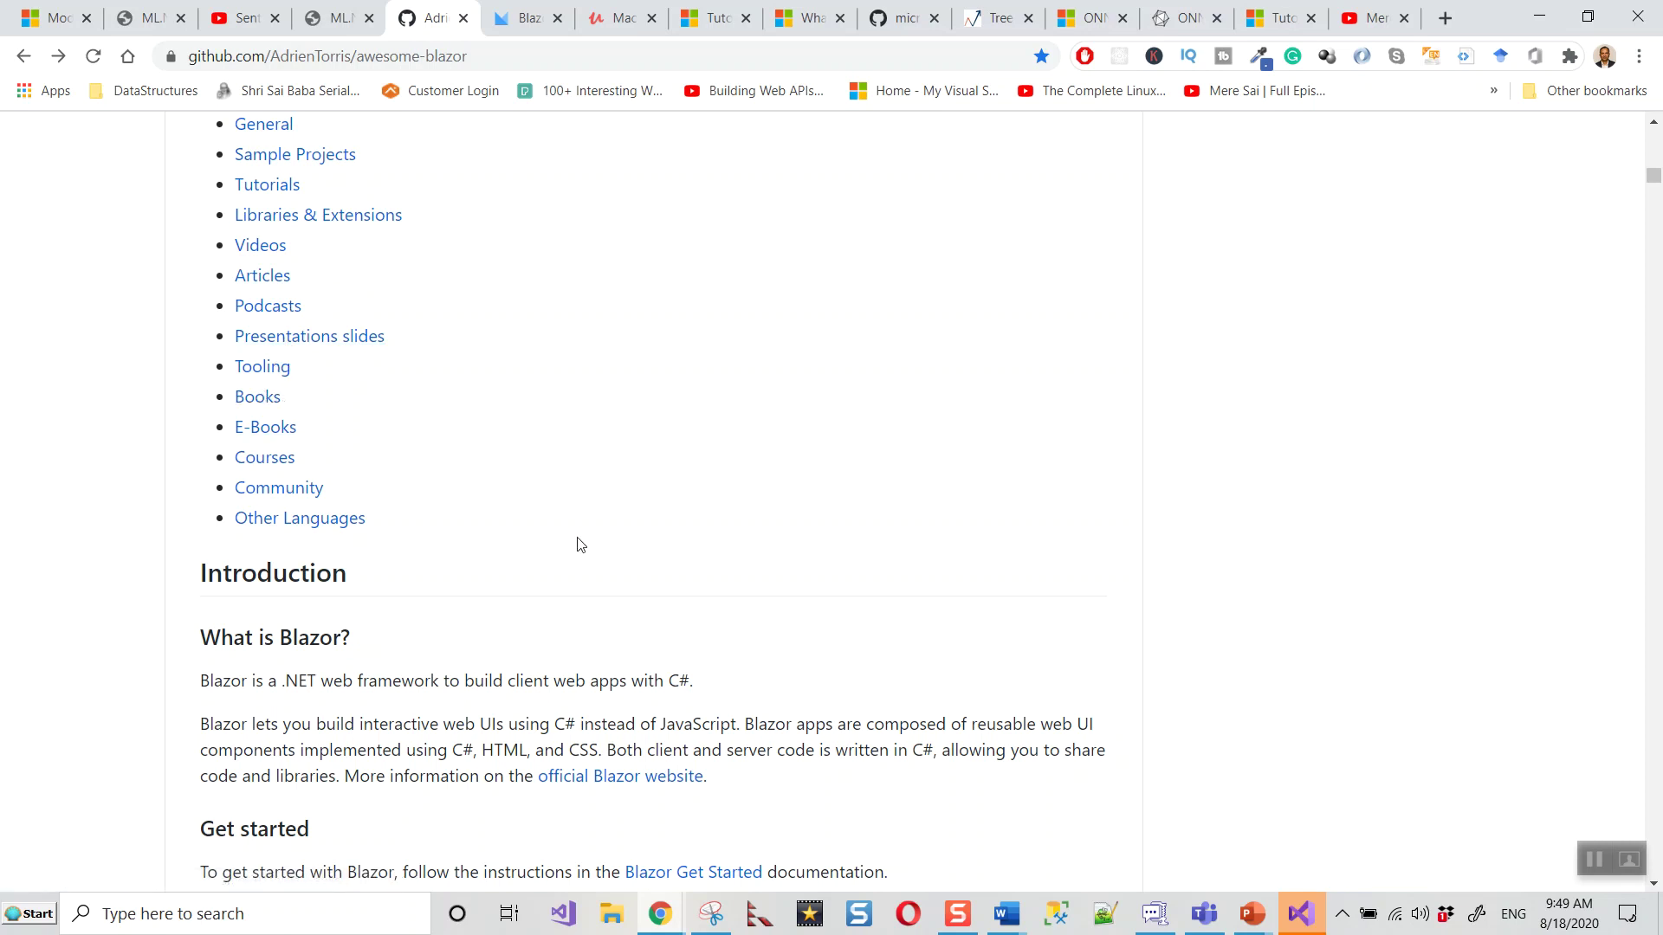
pyautogui.moveTo(1653, 183); pyautogui.dragTo(1647, 320)
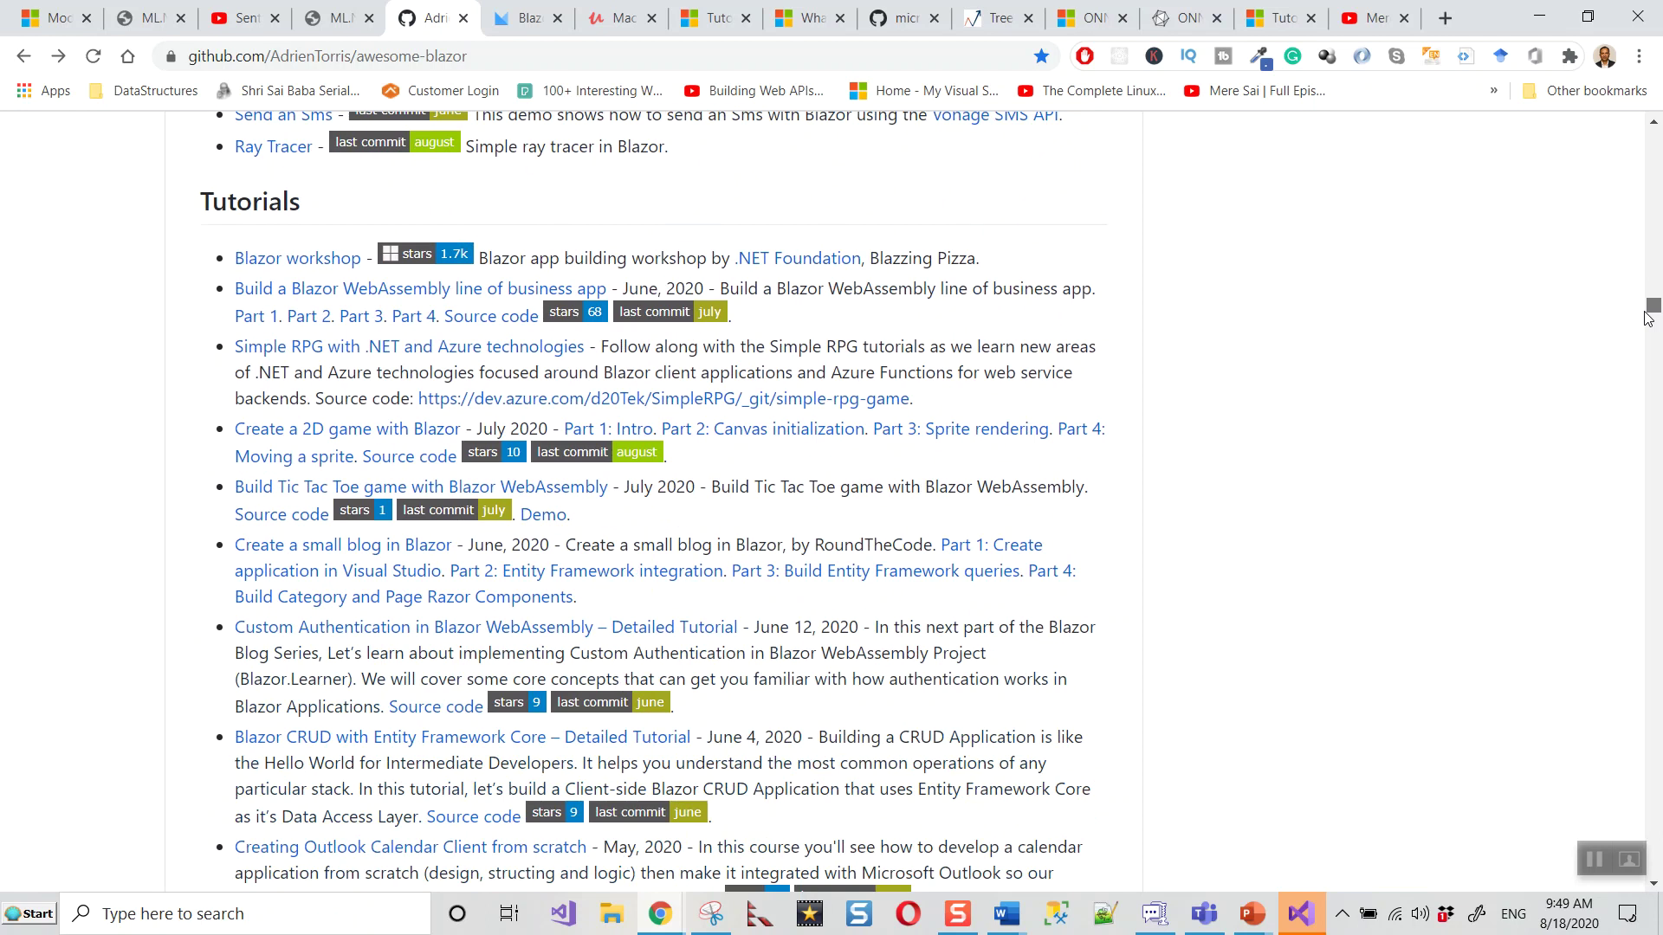
pyautogui.moveTo(1648, 320); pyautogui.dragTo(1645, 598)
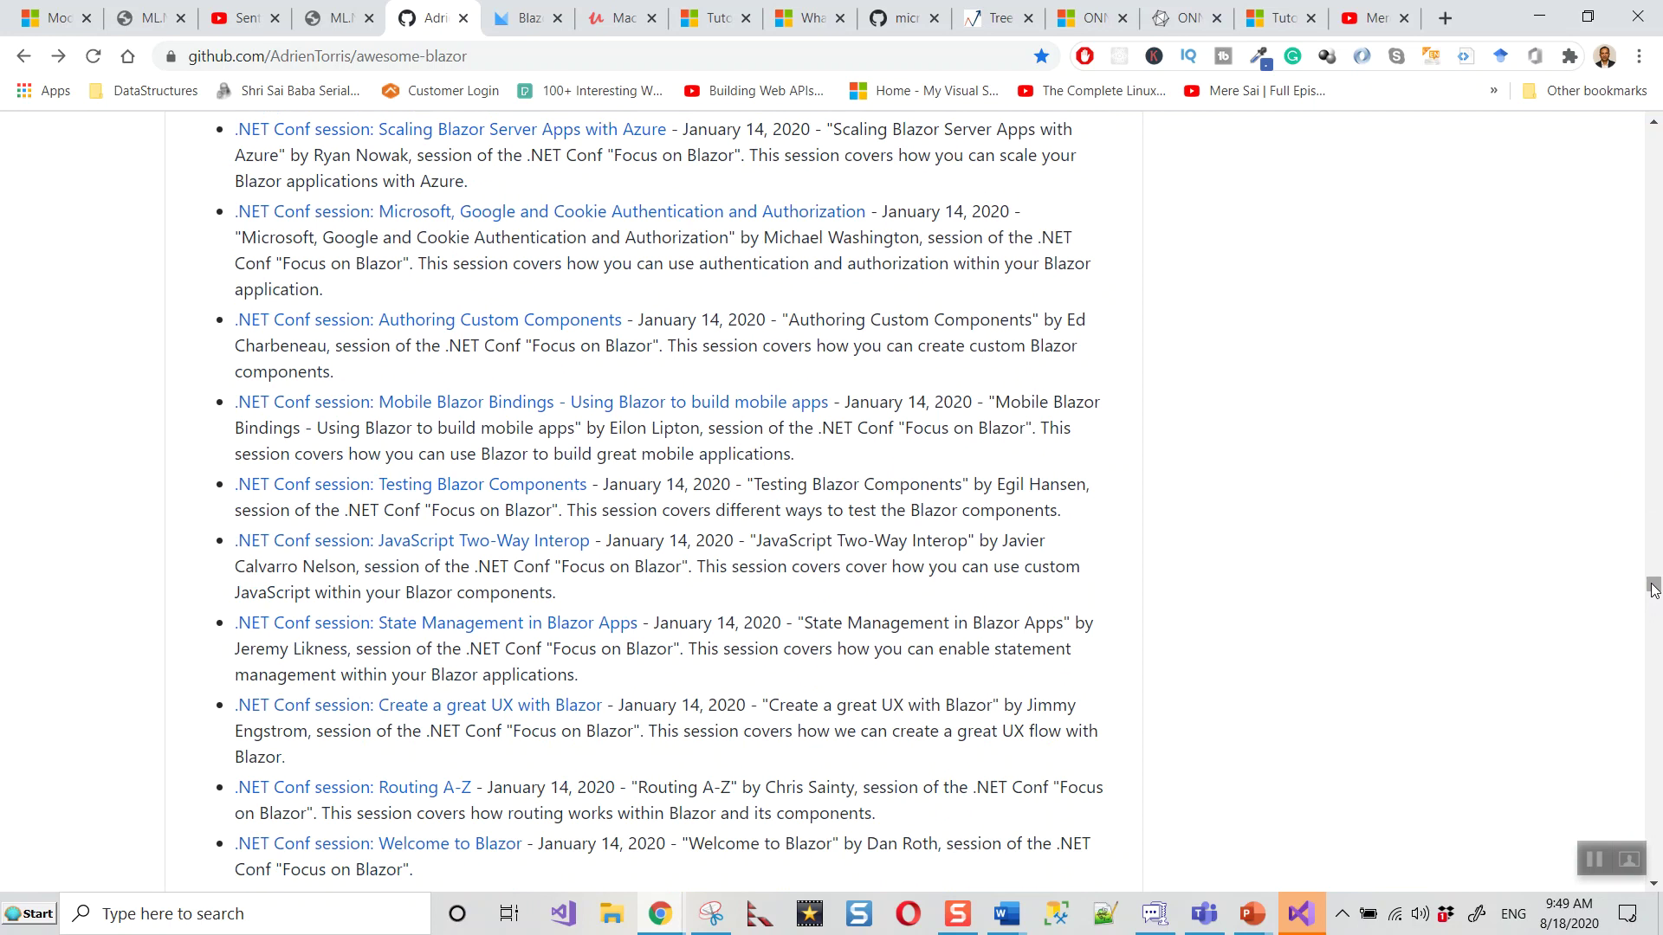
pyautogui.moveTo(1652, 589); pyautogui.dragTo(1653, 772)
pyautogui.scroll(-5, 1511, 574)
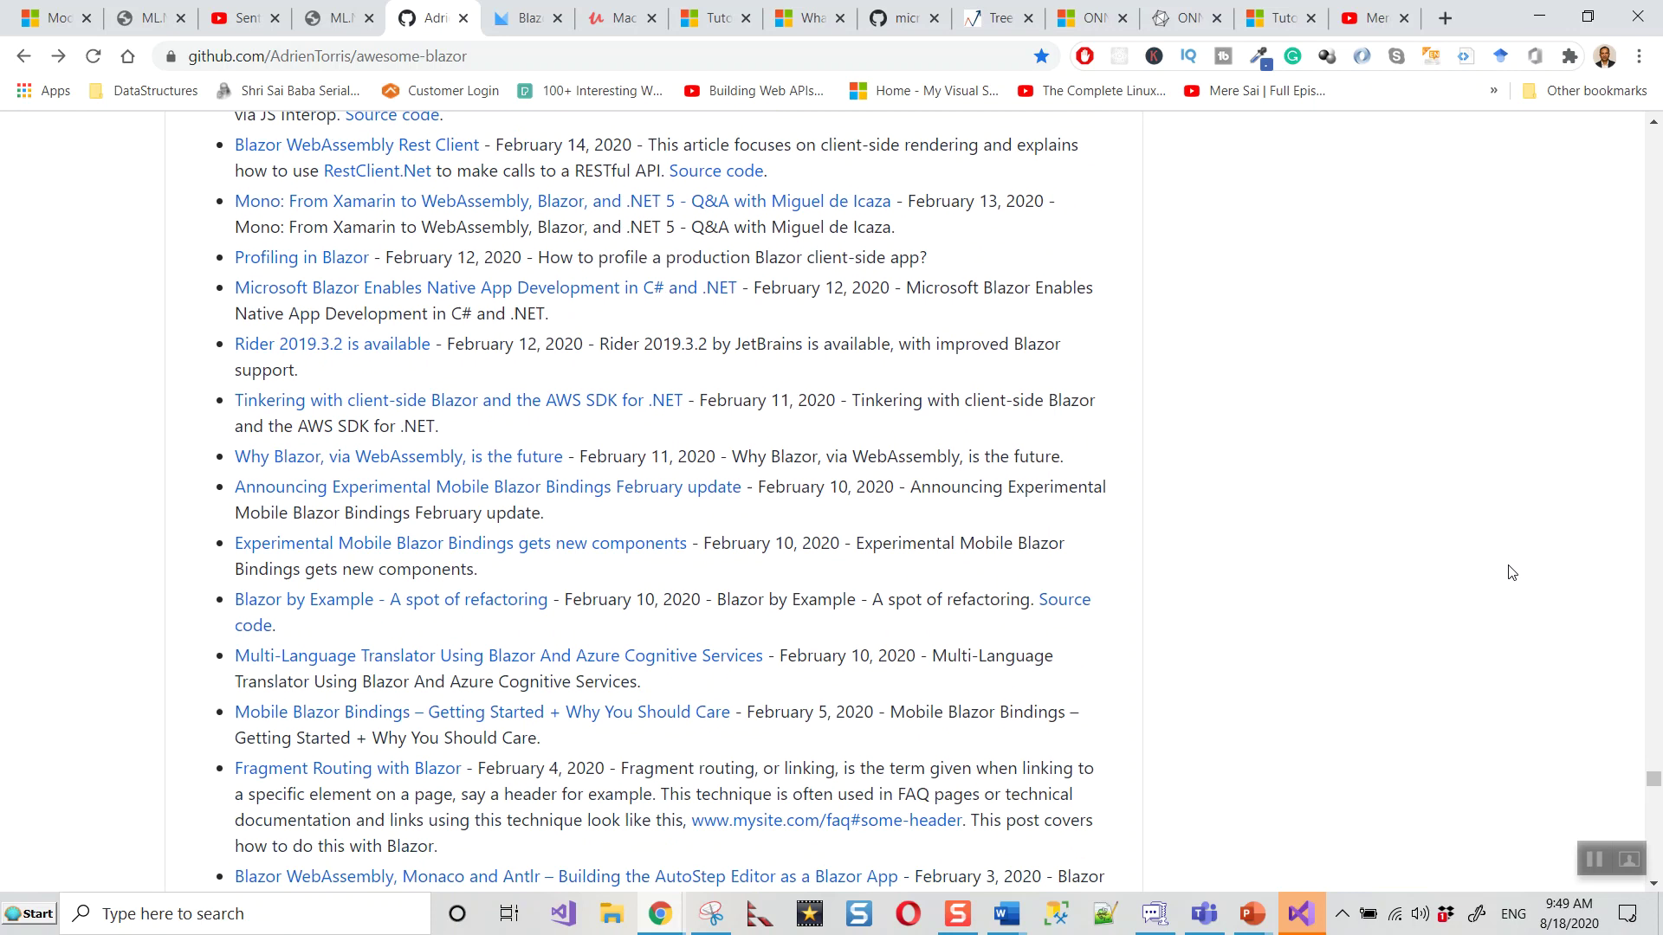
pyautogui.scroll(-10, 1511, 574)
pyautogui.scroll(-3, 1511, 572)
pyautogui.scroll(-8, 1510, 573)
pyautogui.scroll(-3, 1510, 574)
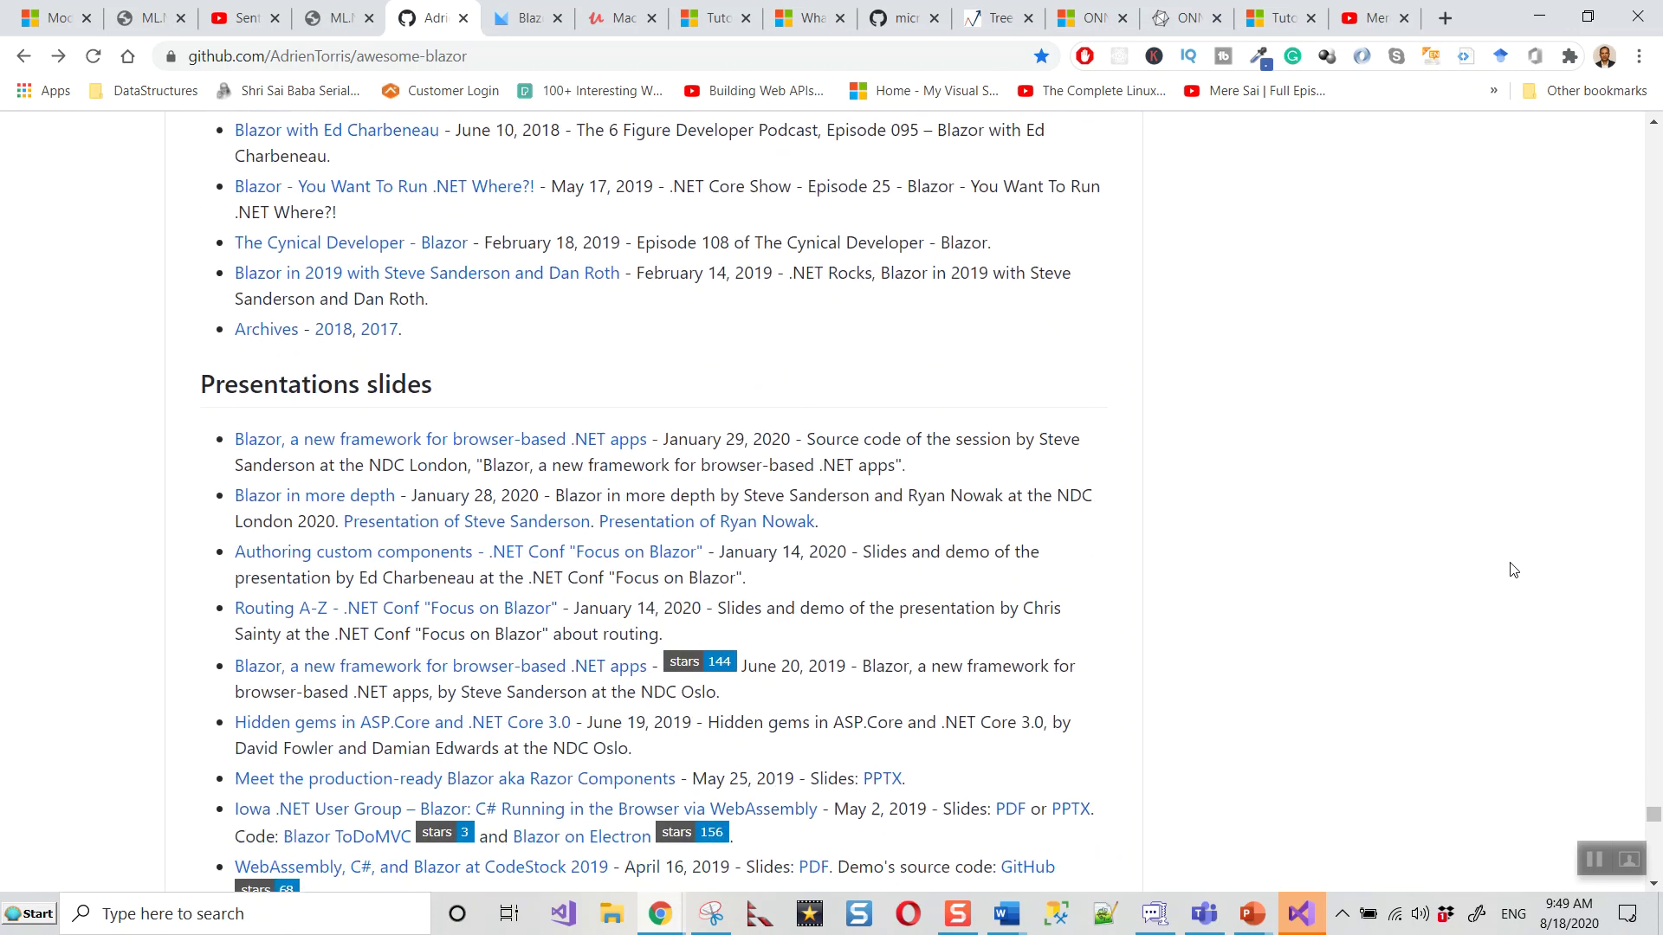
pyautogui.scroll(-5, 1510, 570)
pyautogui.scroll(-5, 1510, 569)
pyautogui.scroll(-5, 1511, 570)
pyautogui.scroll(-4, 1511, 571)
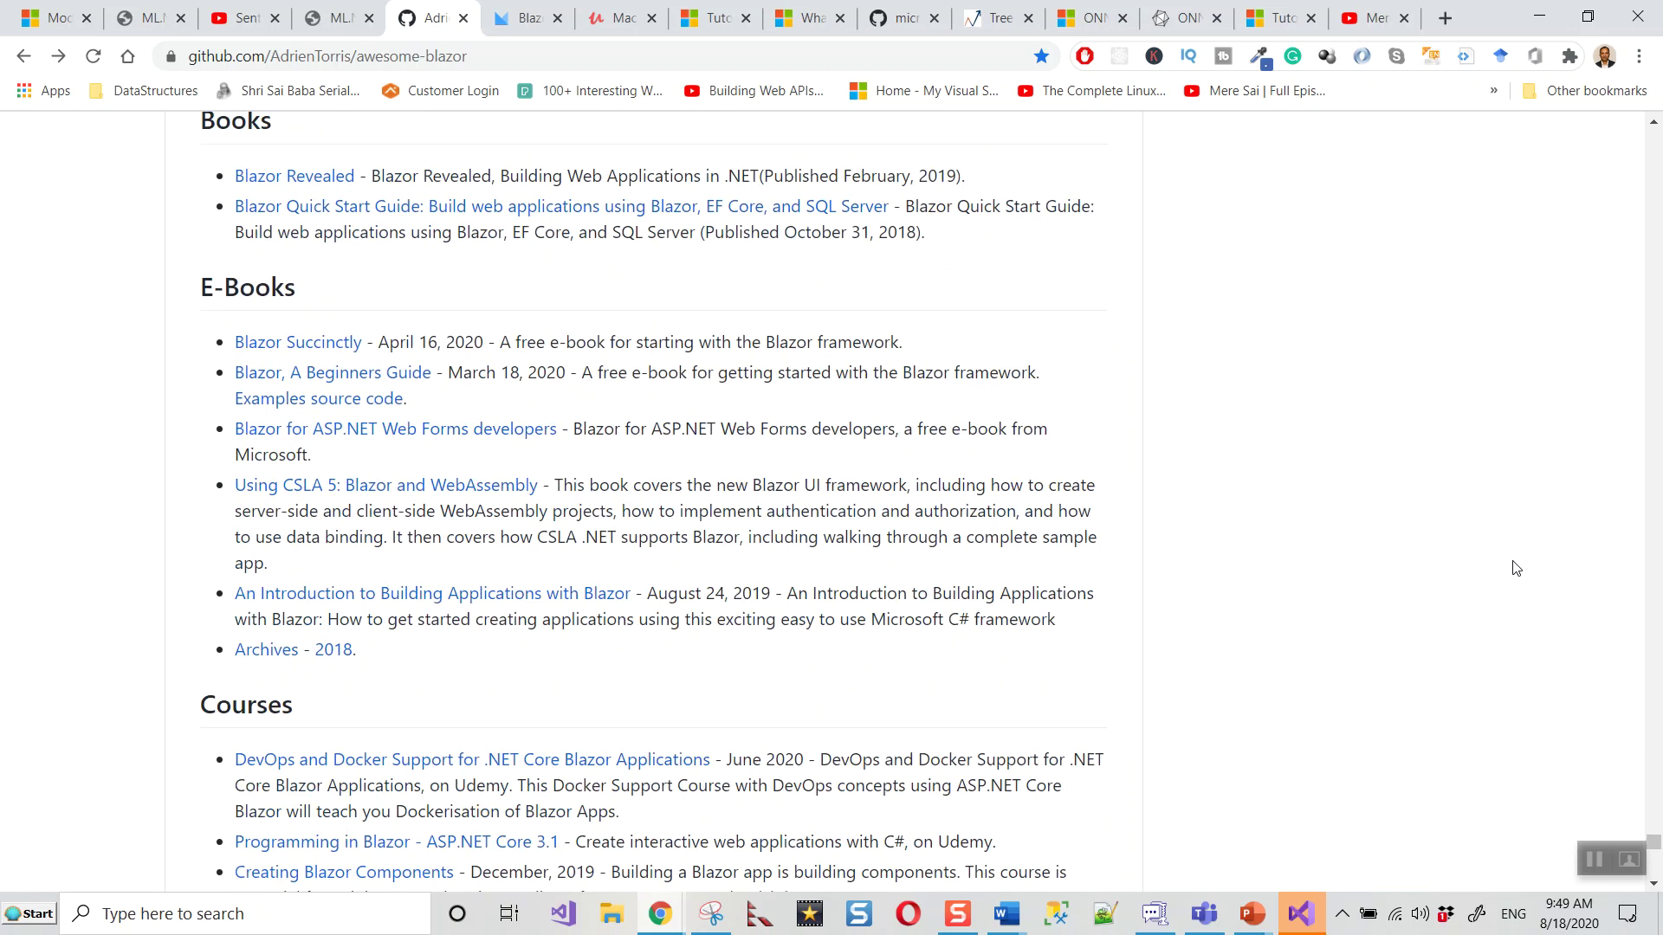
pyautogui.scroll(-3, 1515, 567)
pyautogui.scroll(-2, 1514, 568)
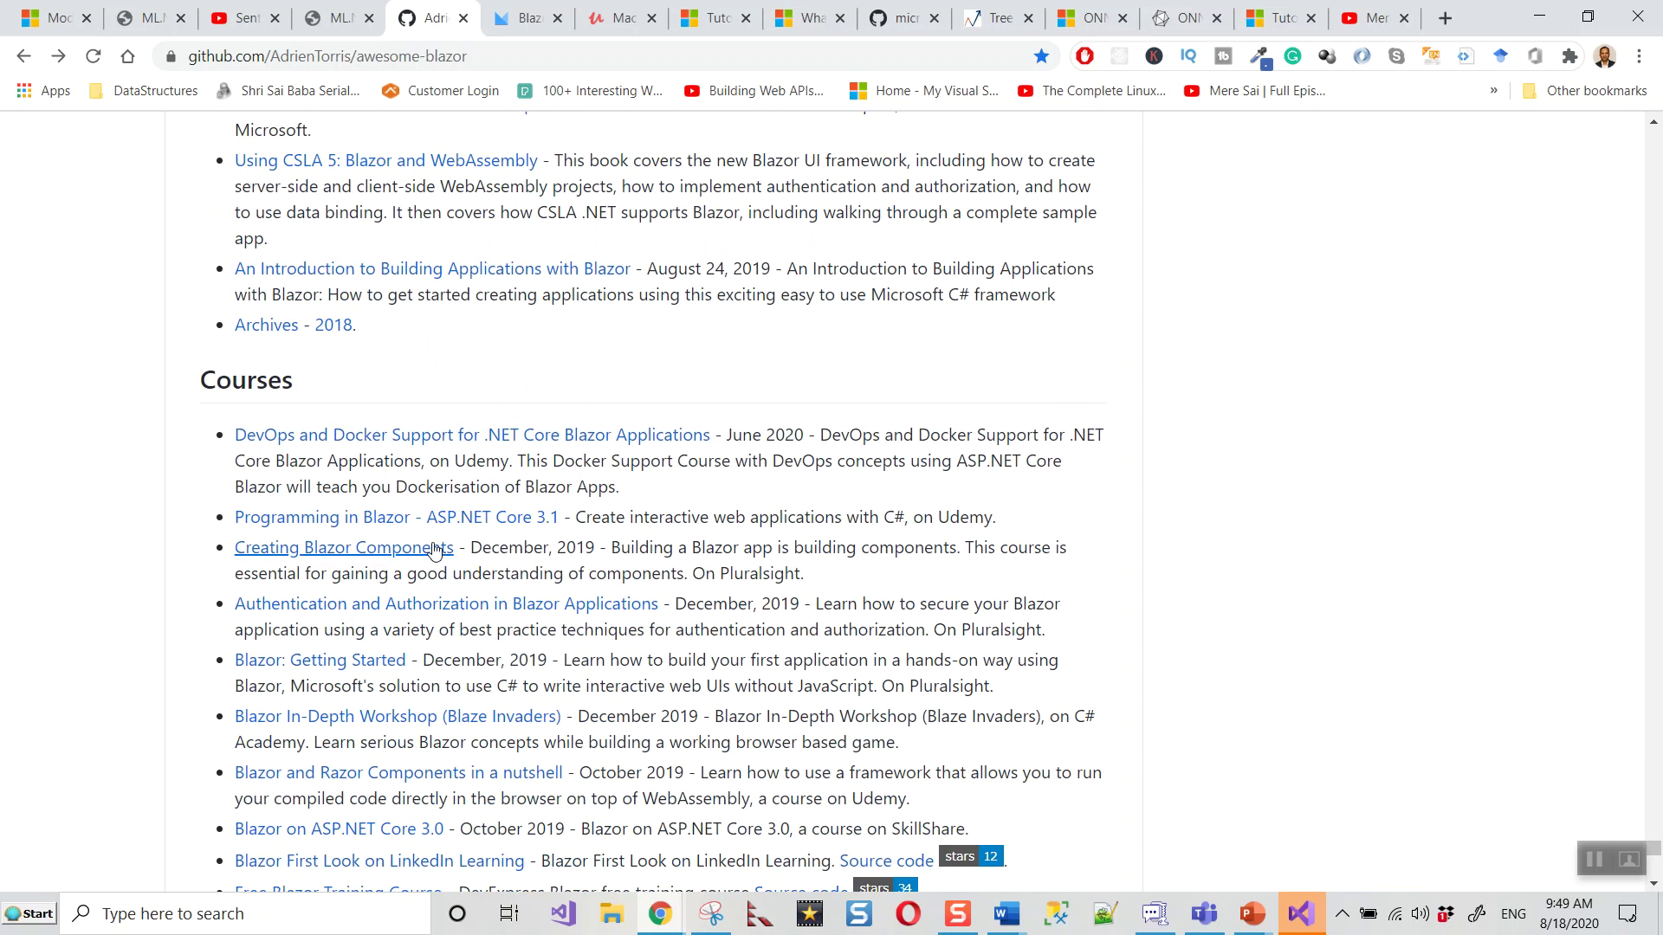
pyautogui.click(517, 441)
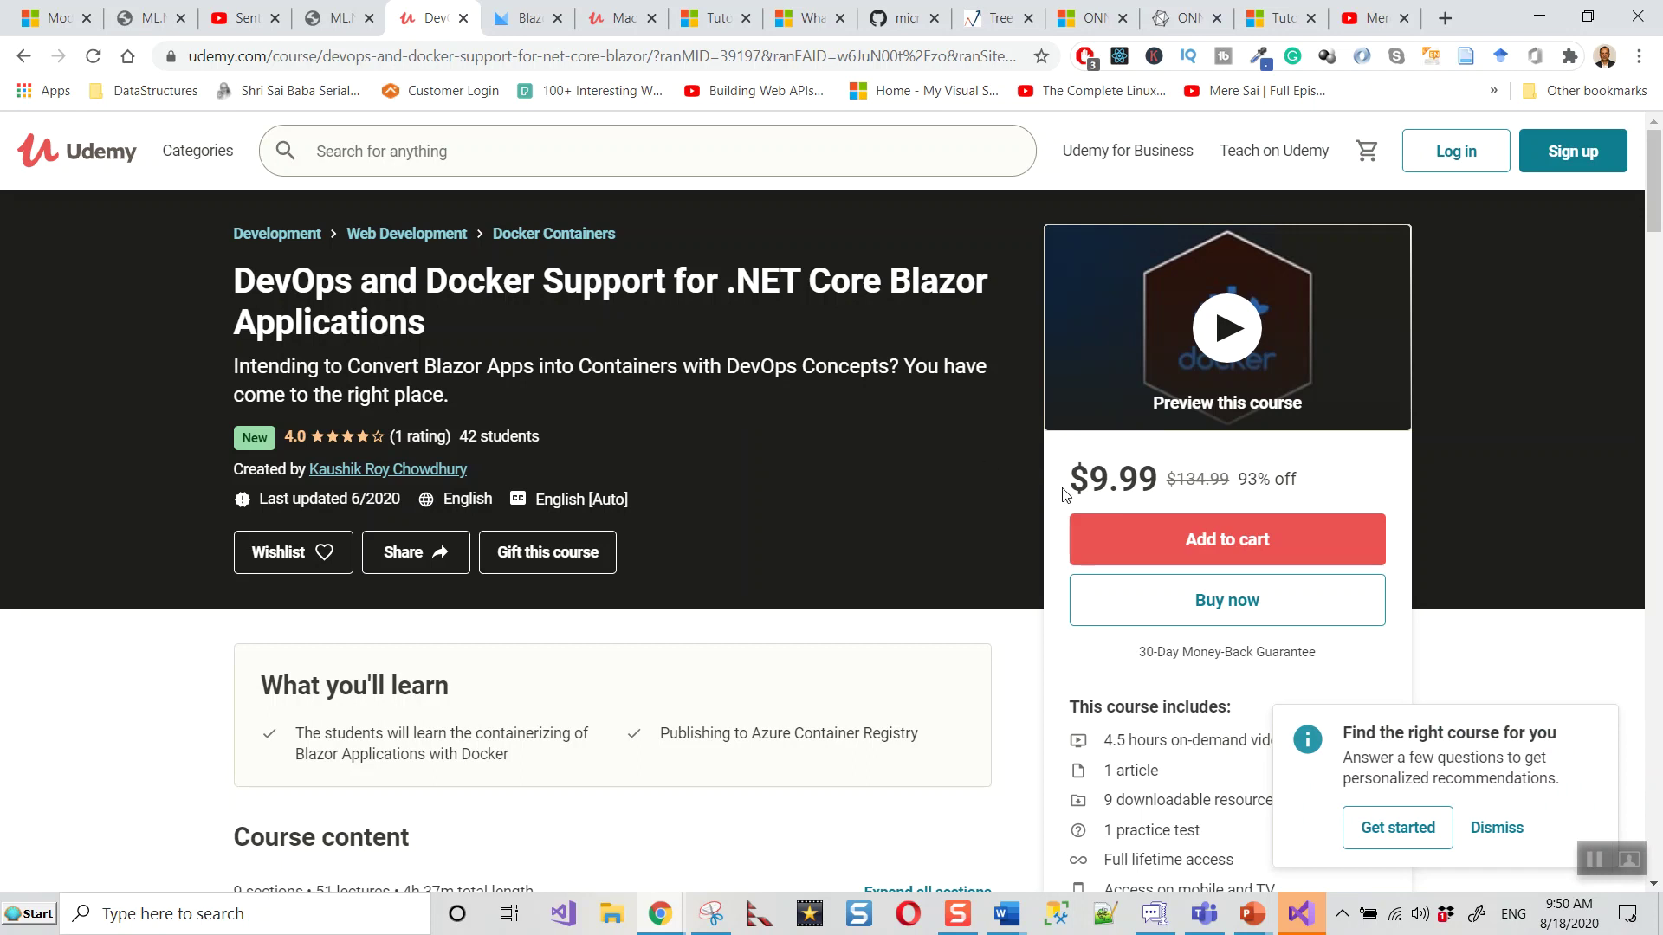
# Watch the preview of the DevOps and Docker Blazor course, then close it
pyautogui.click(1228, 329)
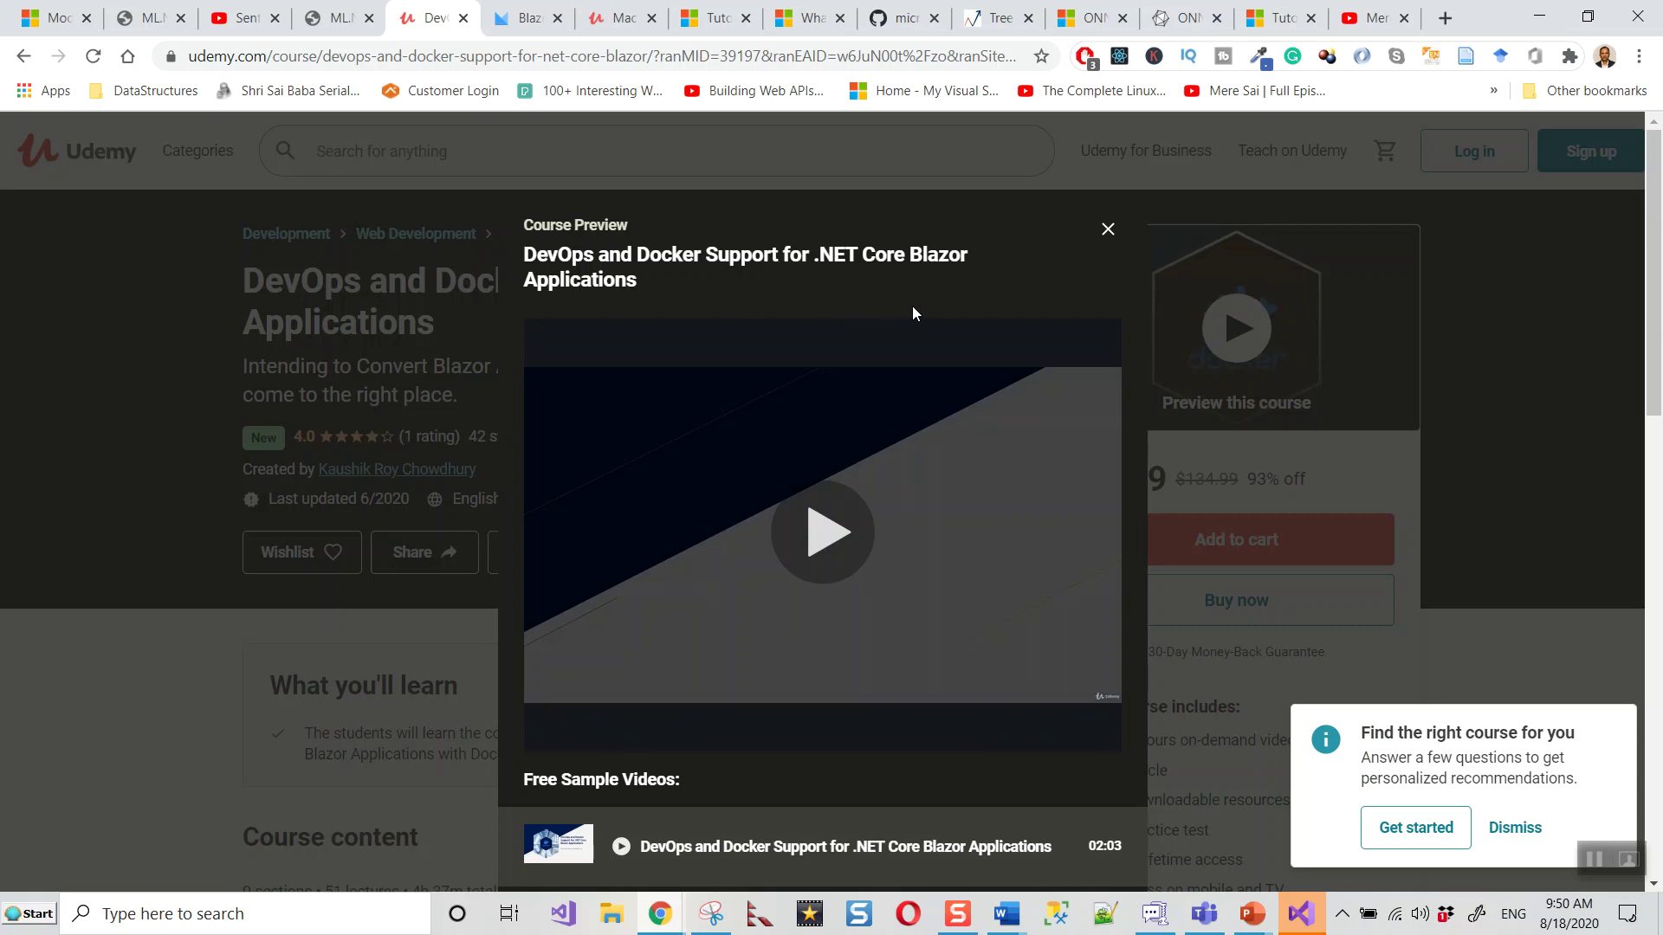
pyautogui.moveTo(822, 533)
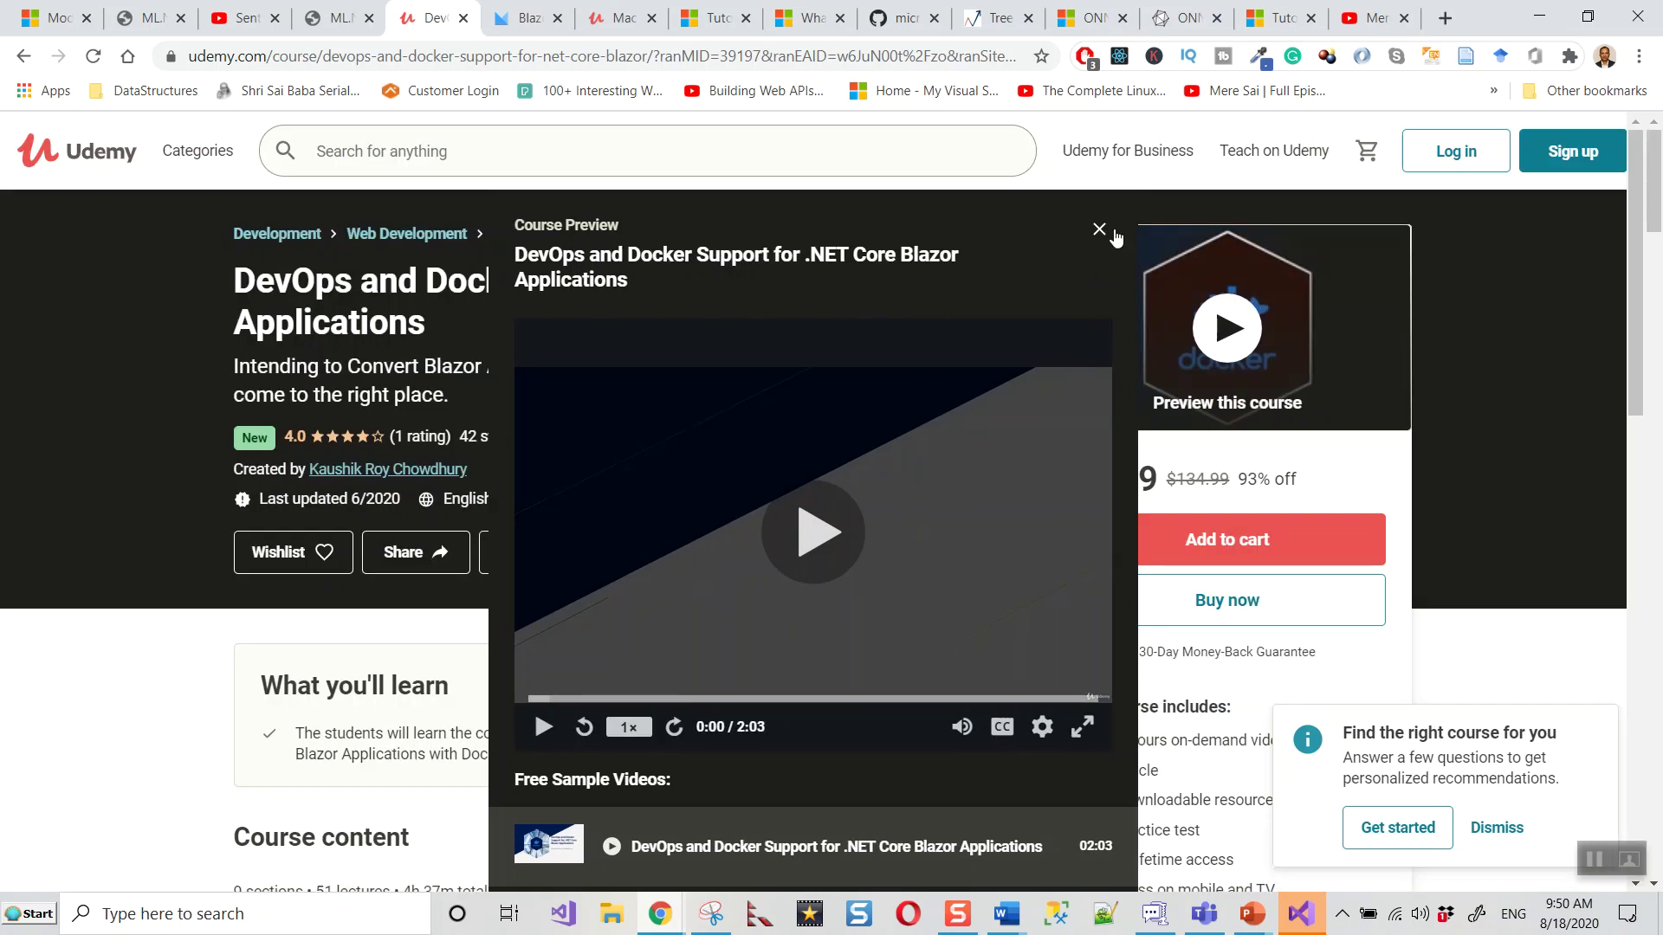
pyautogui.click(1110, 232)
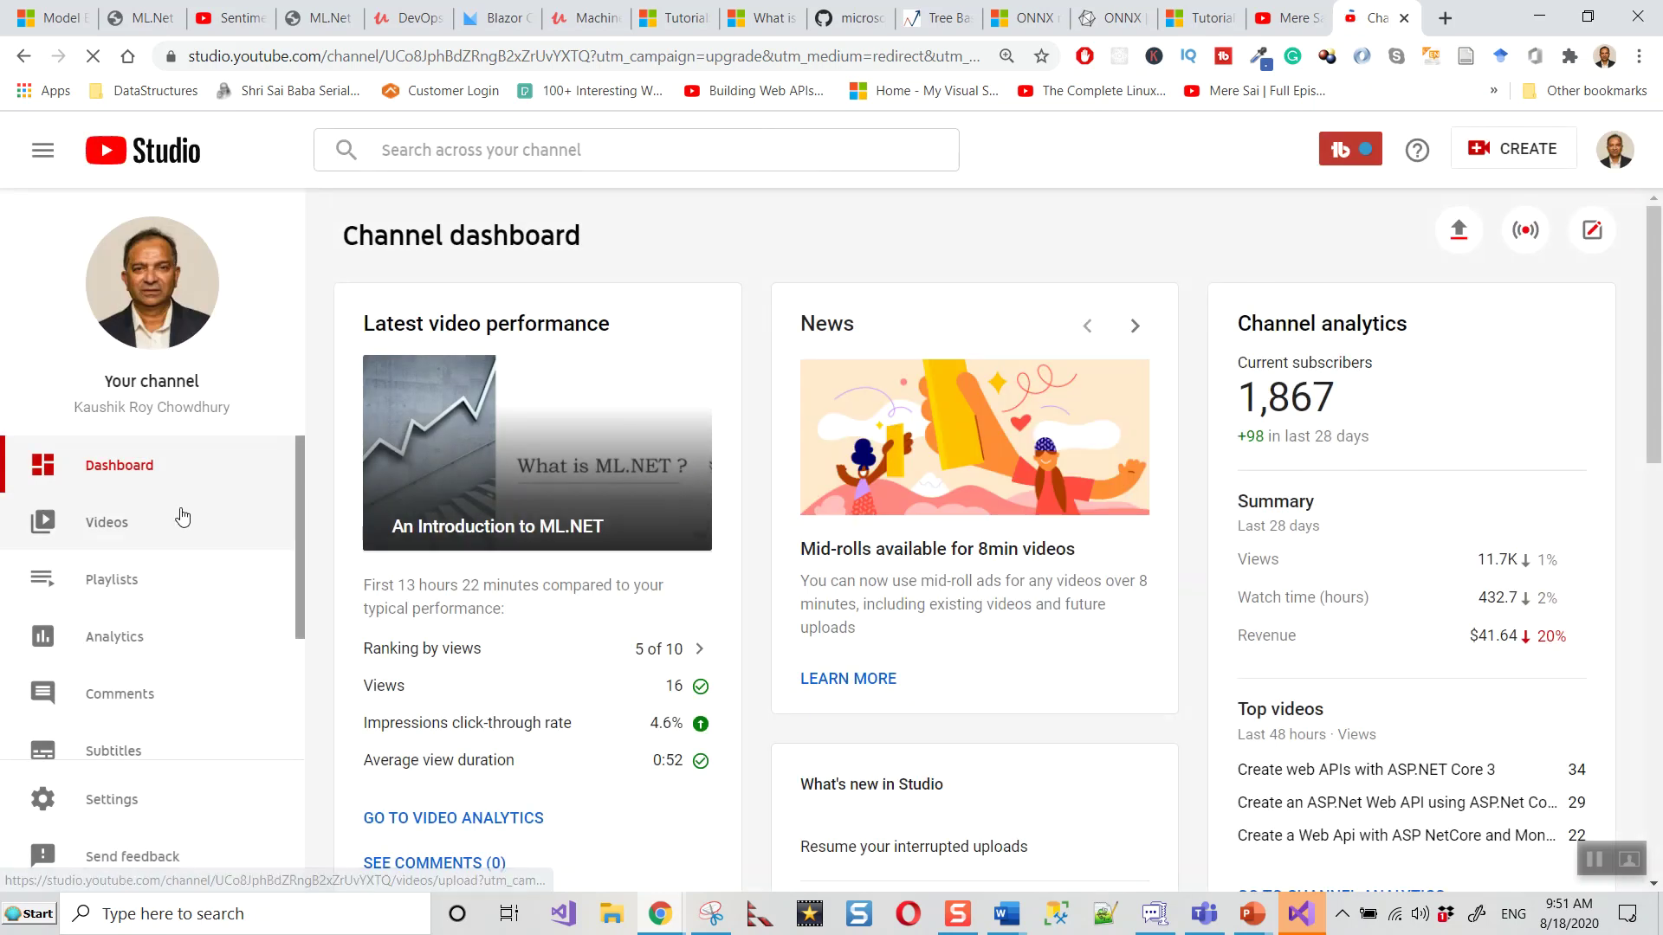
# Open the Blazor CRUD application video from the channel's uploaded videos list
pyautogui.click(108, 526)
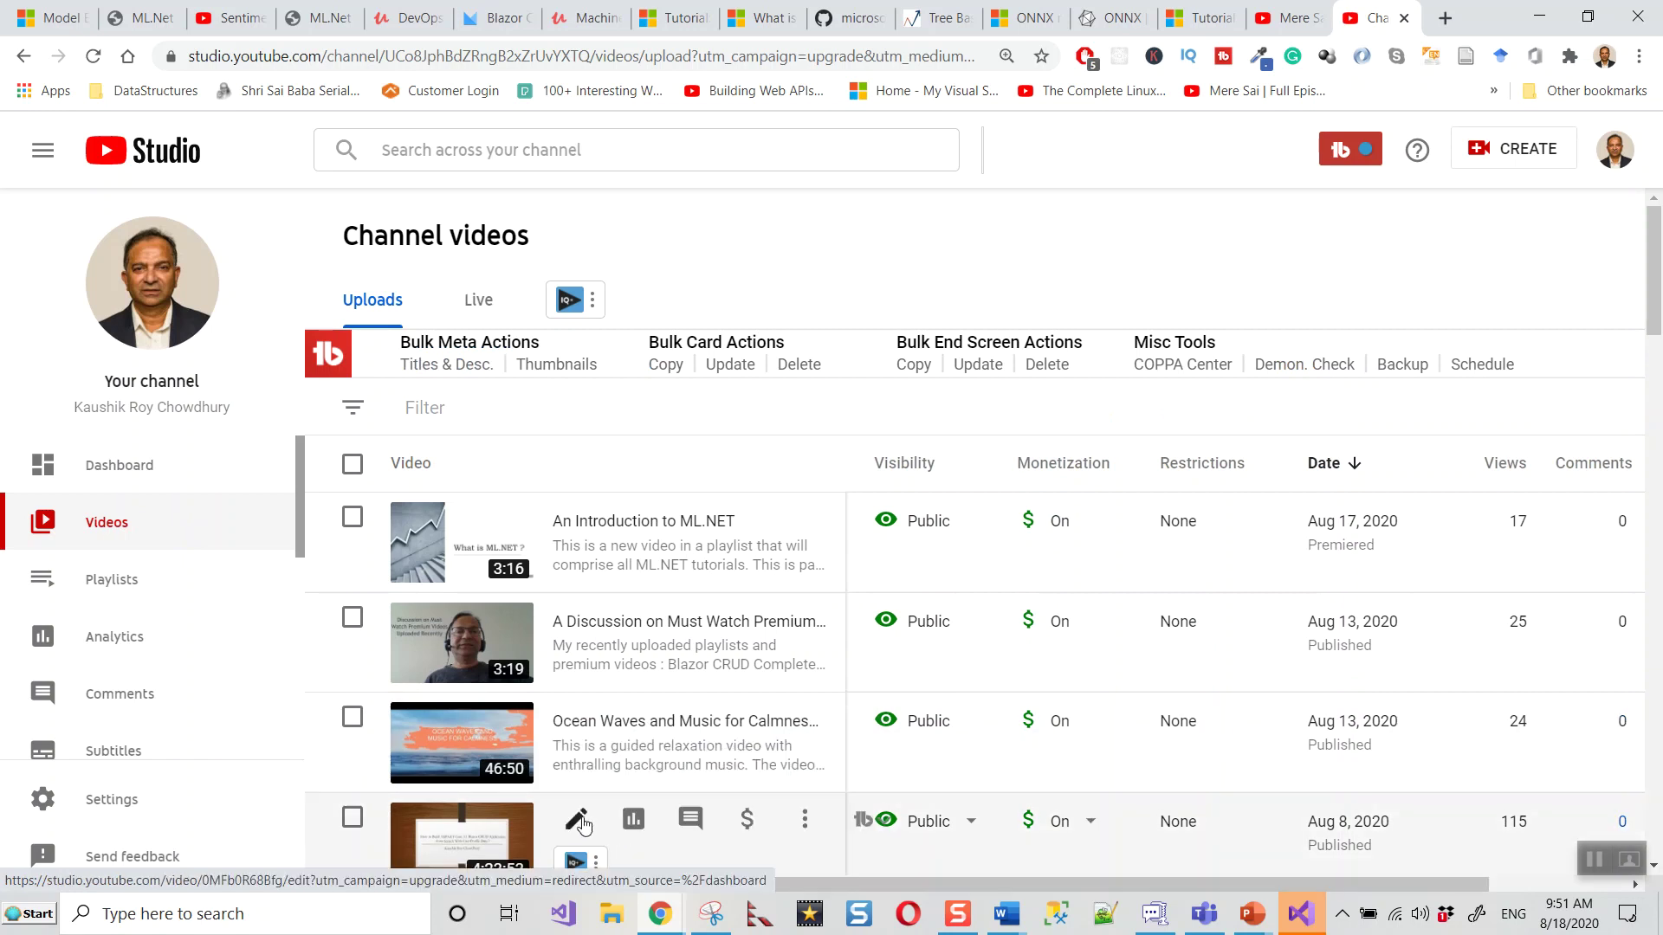
pyautogui.click(580, 821)
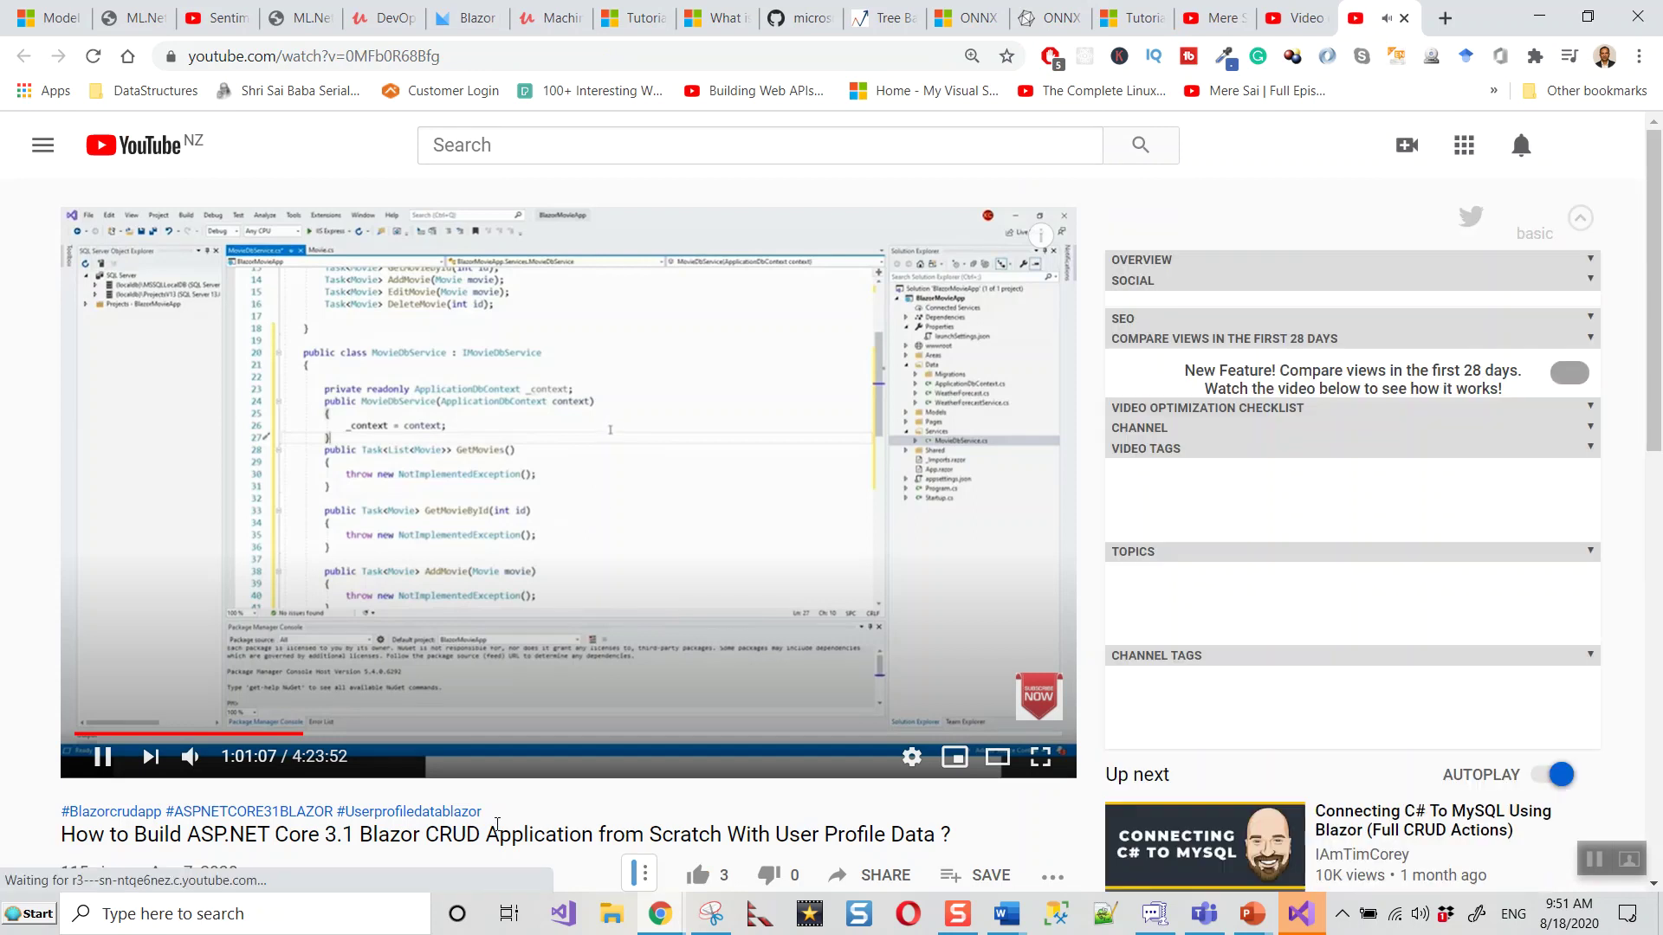
pyautogui.scroll(-1, 498, 822)
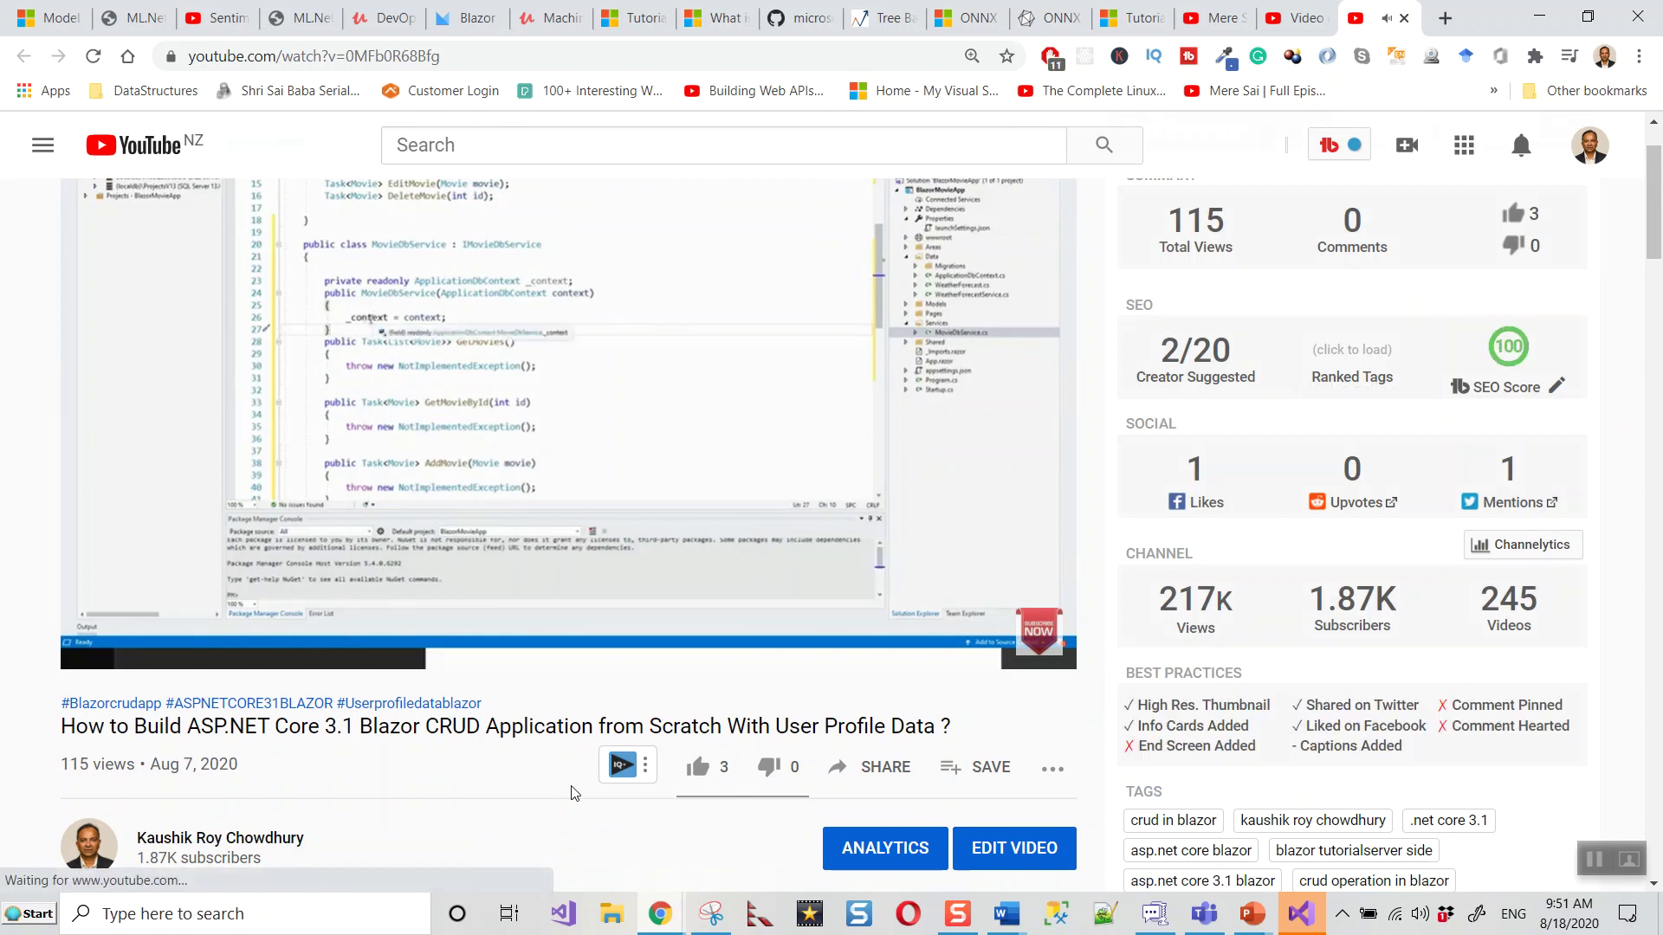
pyautogui.scroll(1, 569, 793)
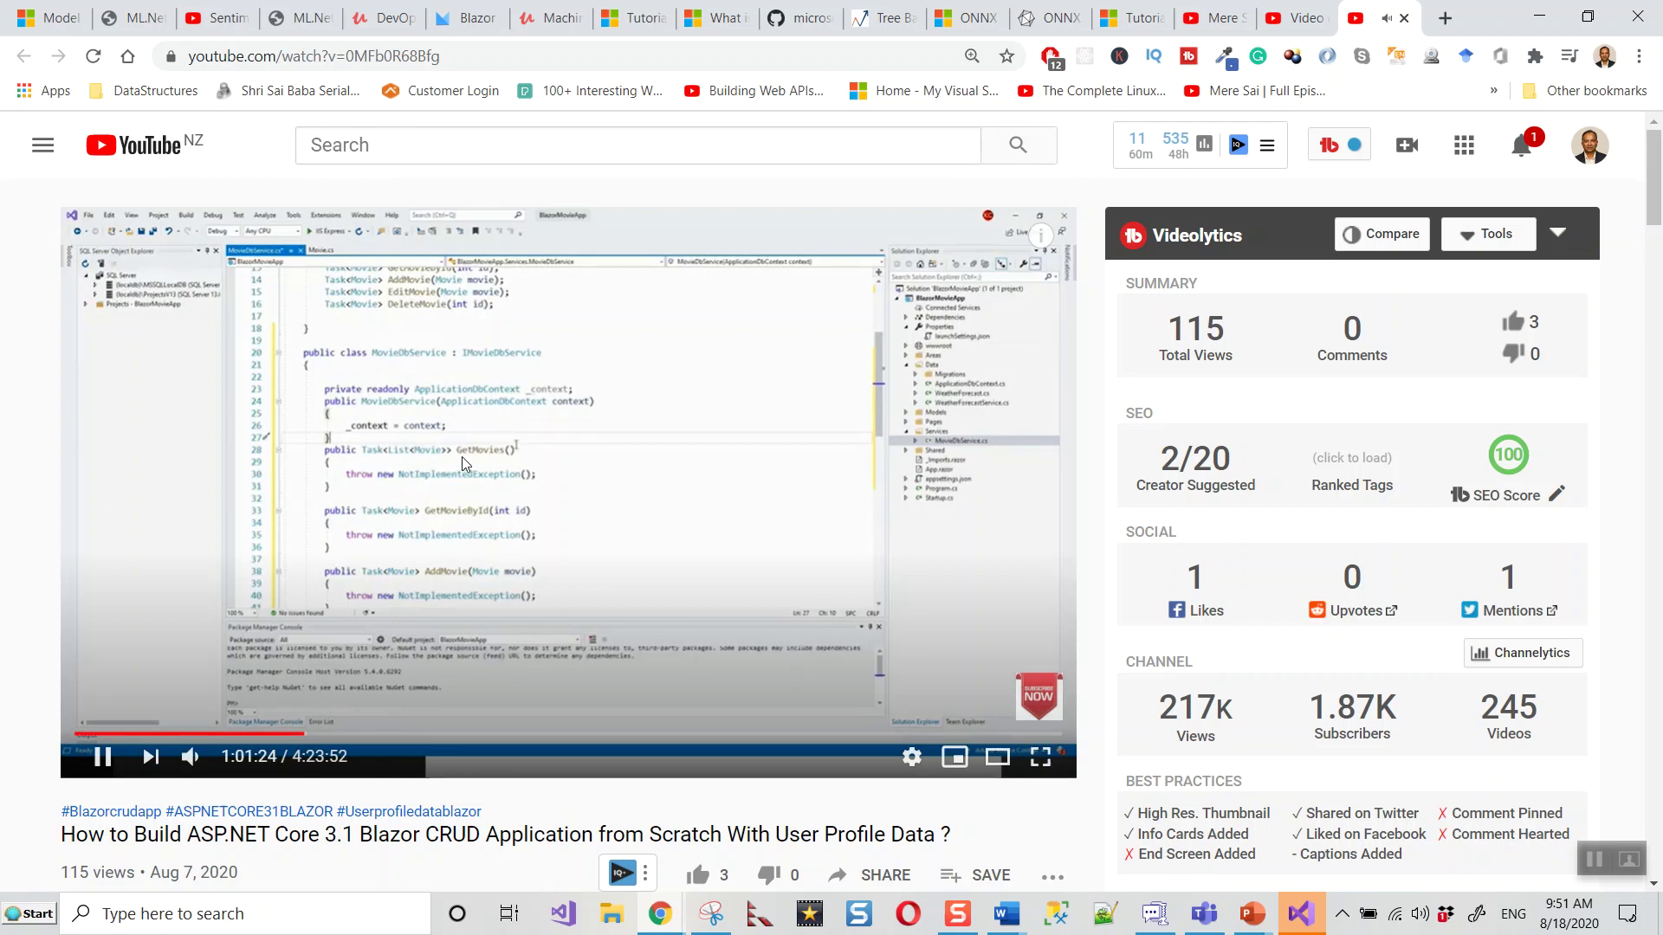
pyautogui.moveTo(568, 430)
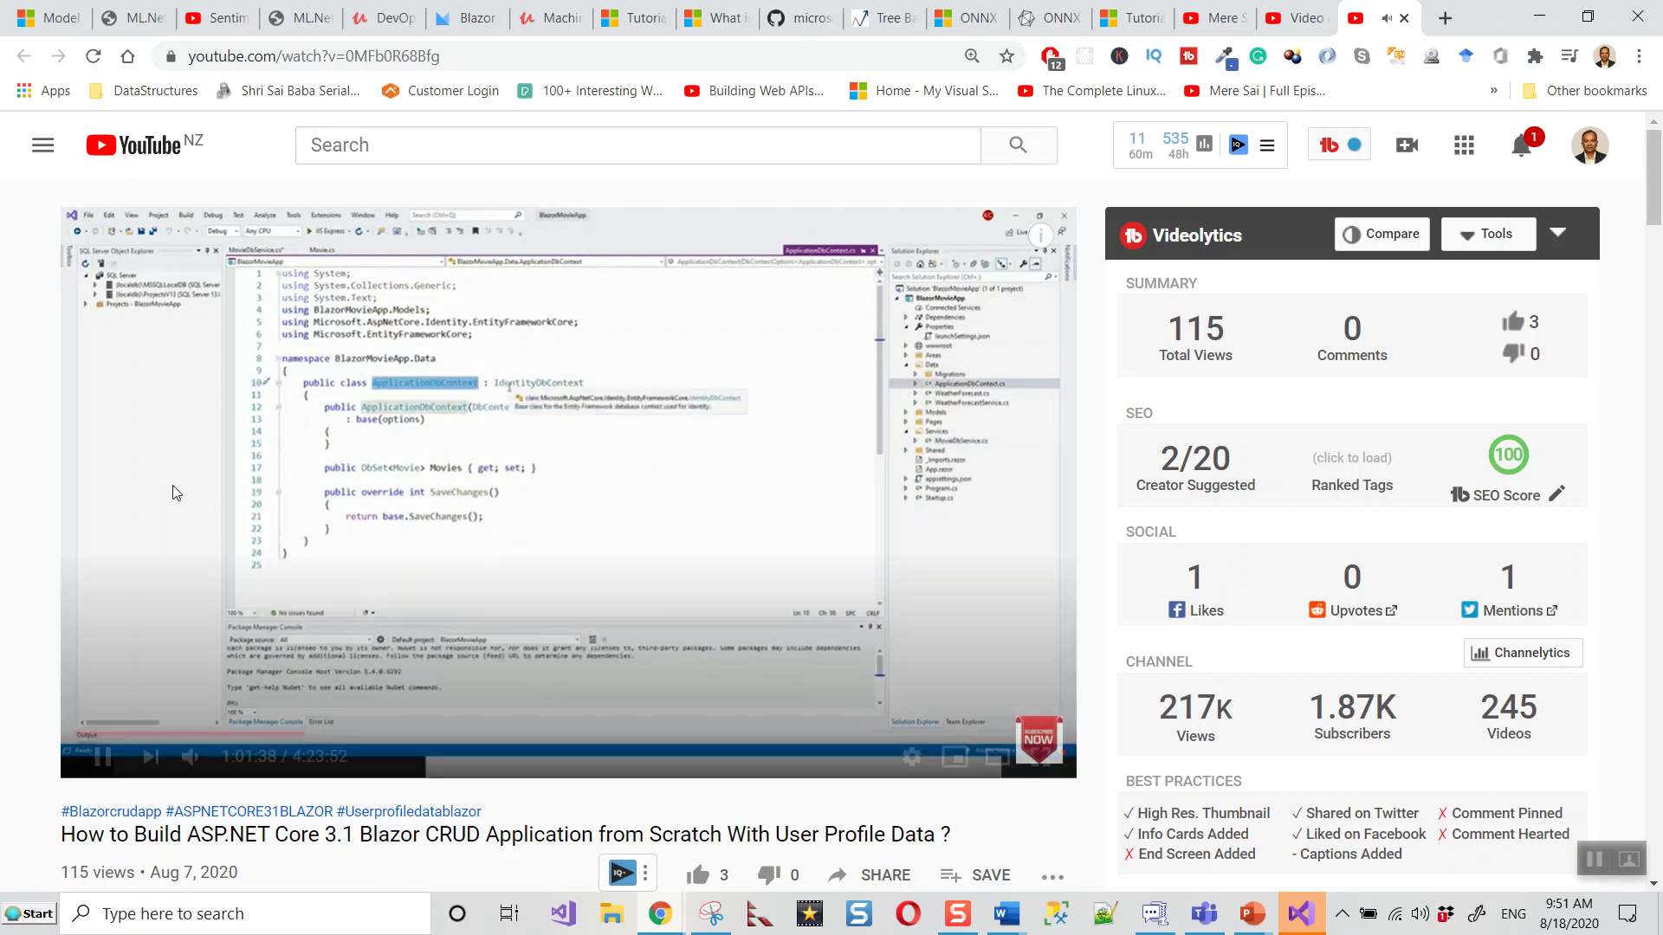
# Pause the Blazor CRUD tutorial at its ApplicationDbContext code, around 1:01:40
pyautogui.click(102, 756)
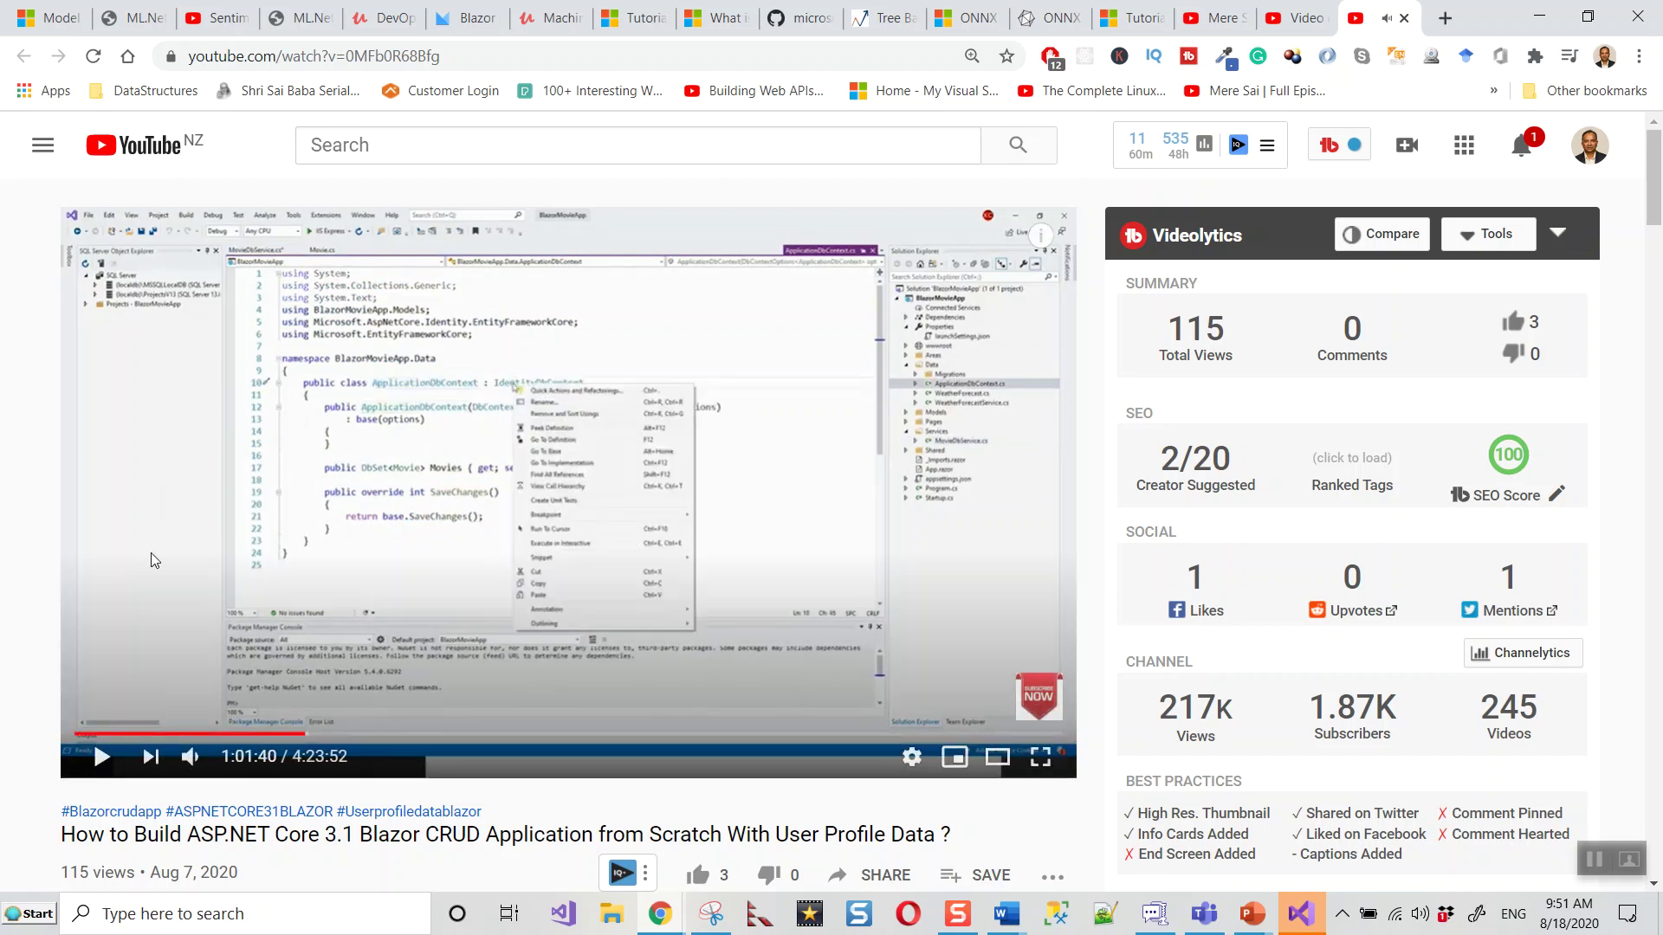